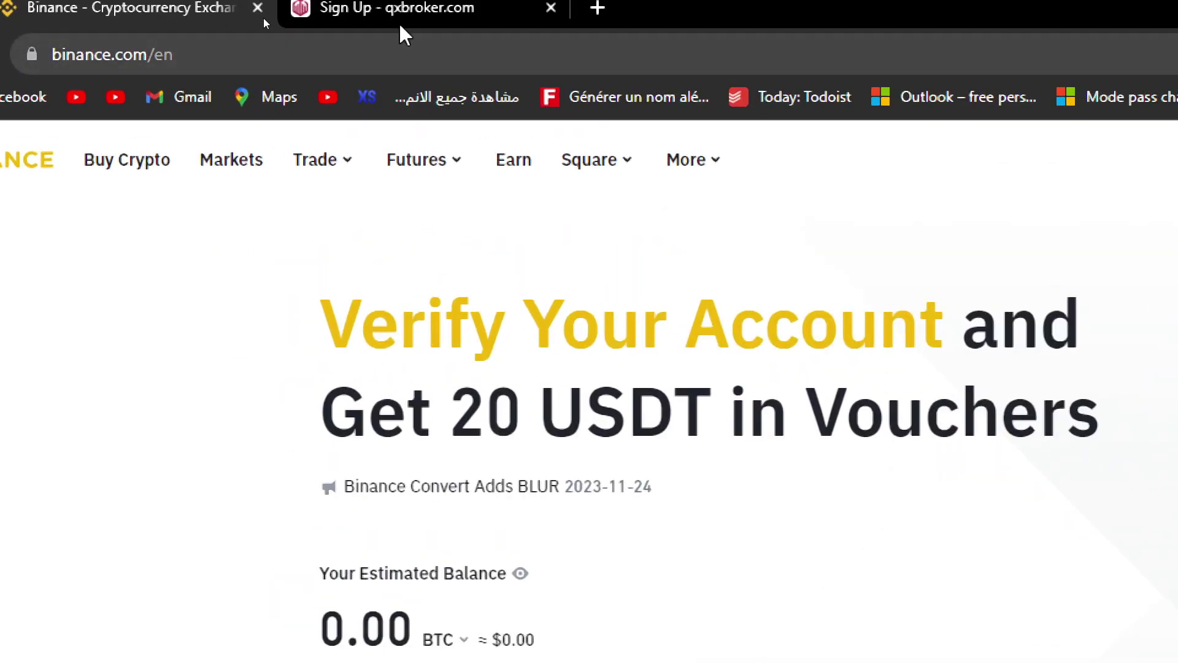
# Open Binance's Buy Crypto page and enter a spend of 100 USD.
pyautogui.click(430, 17)
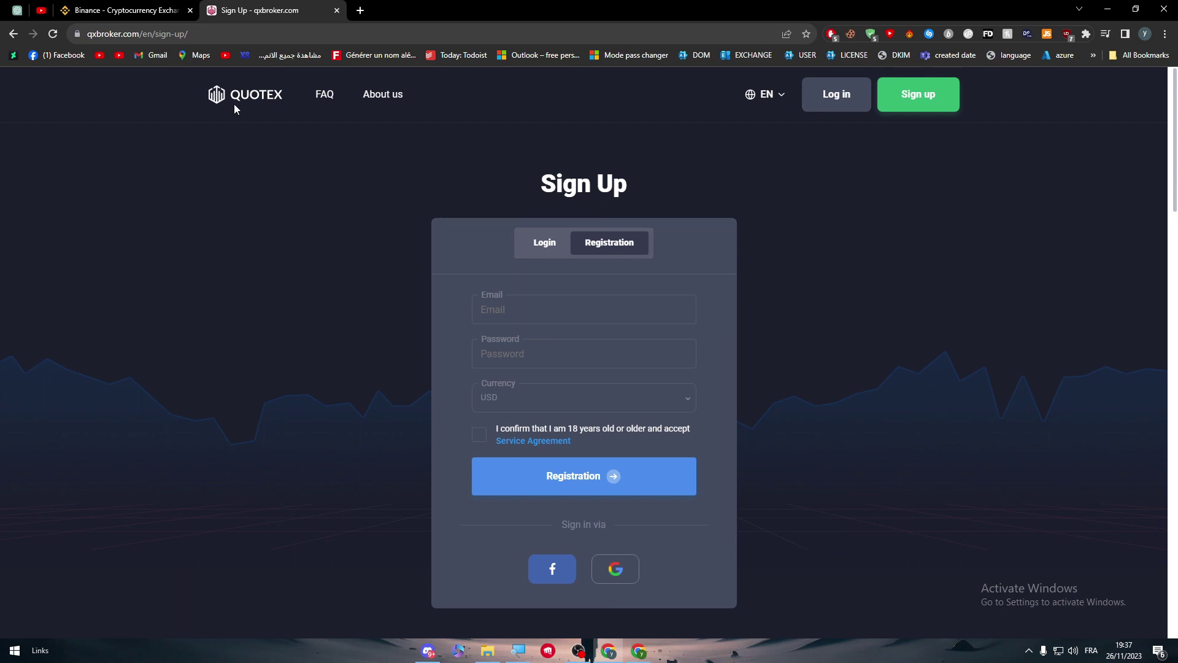
pyautogui.hotkey('ctrl', 'shift', 'Tab')
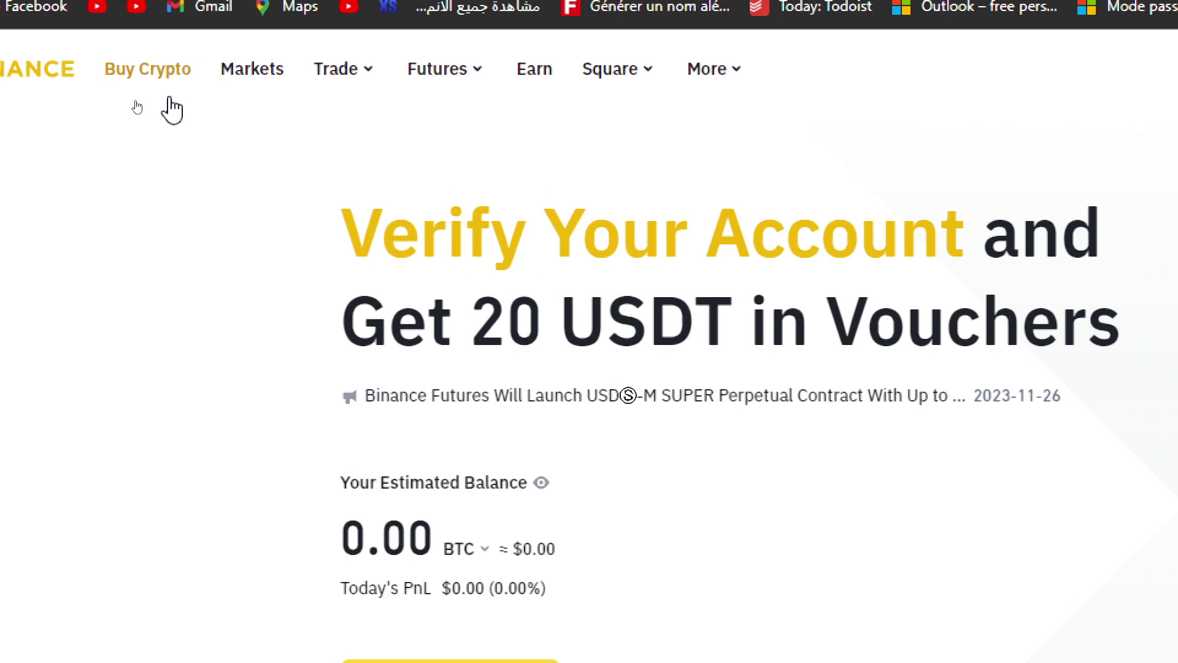
pyautogui.click(172, 109)
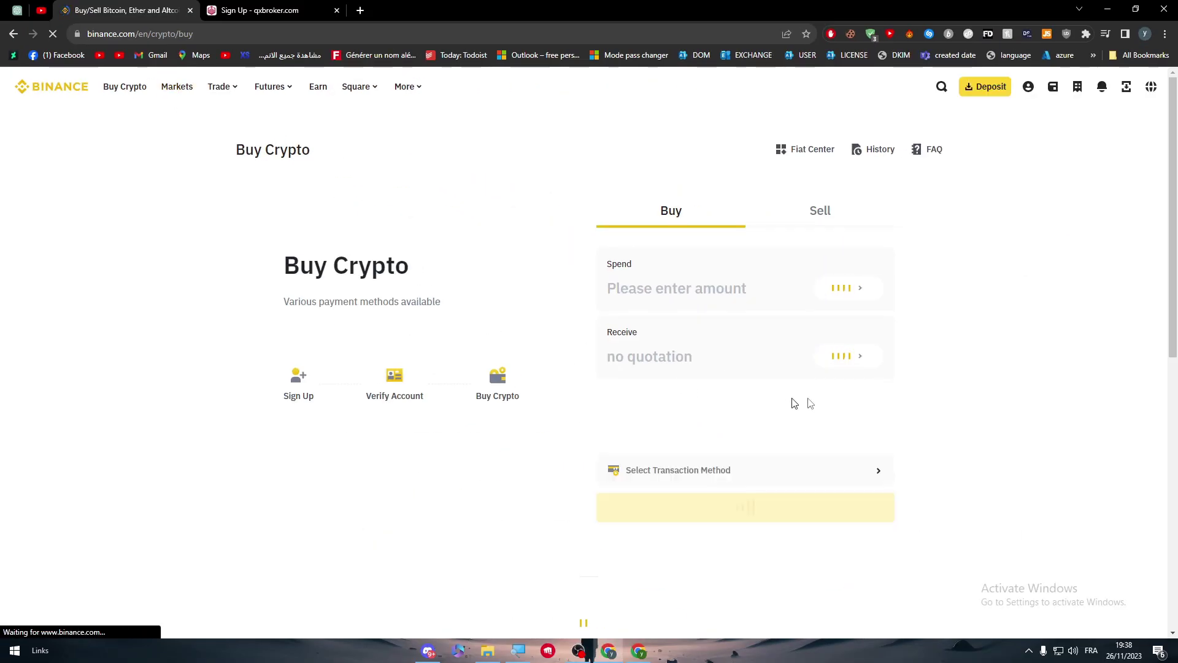
pyautogui.click(808, 284)
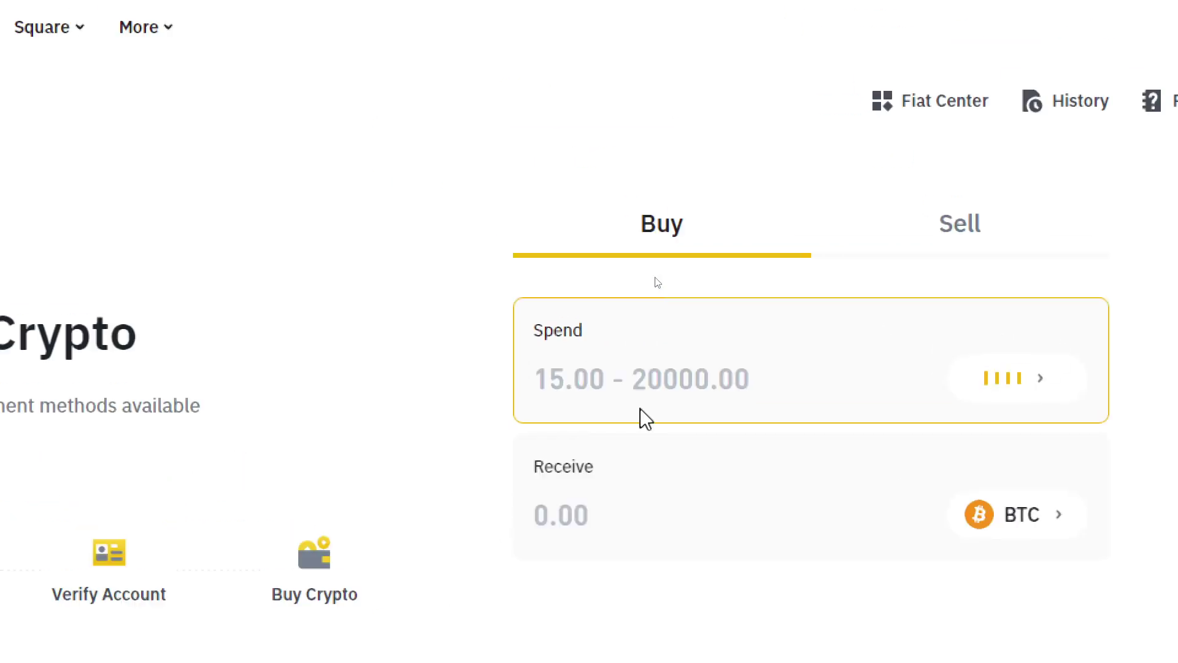
pyautogui.write('100')
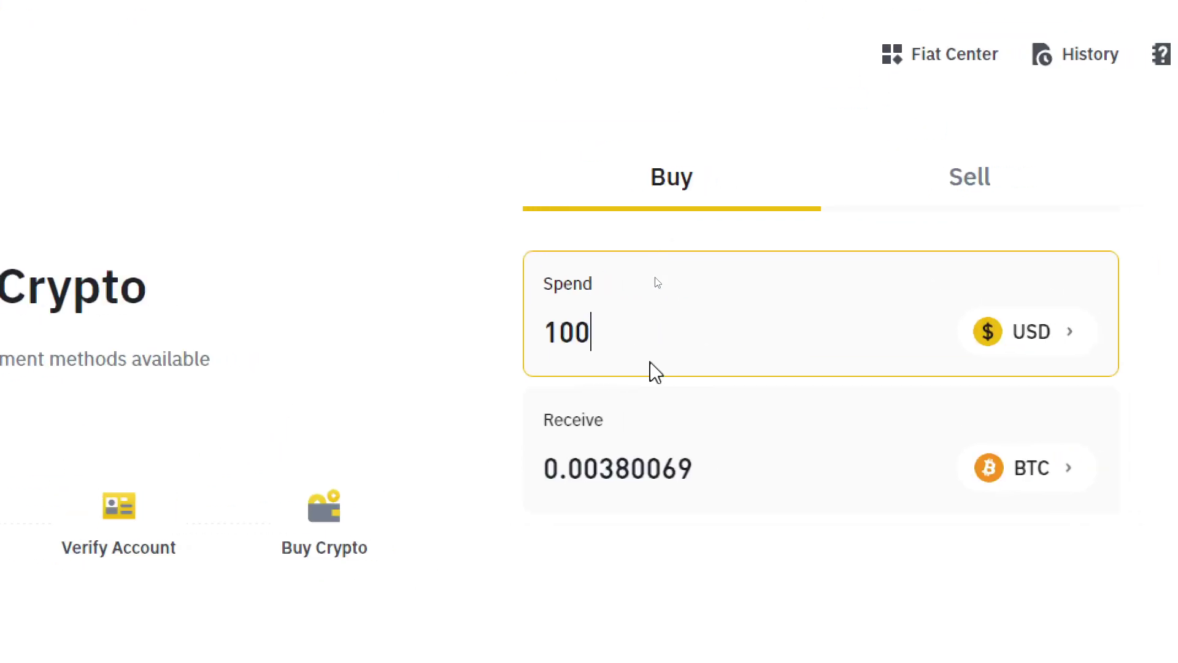
# Choose USDT as the coin to receive, quoting about 104.6 USDT.
pyautogui.click(1043, 482)
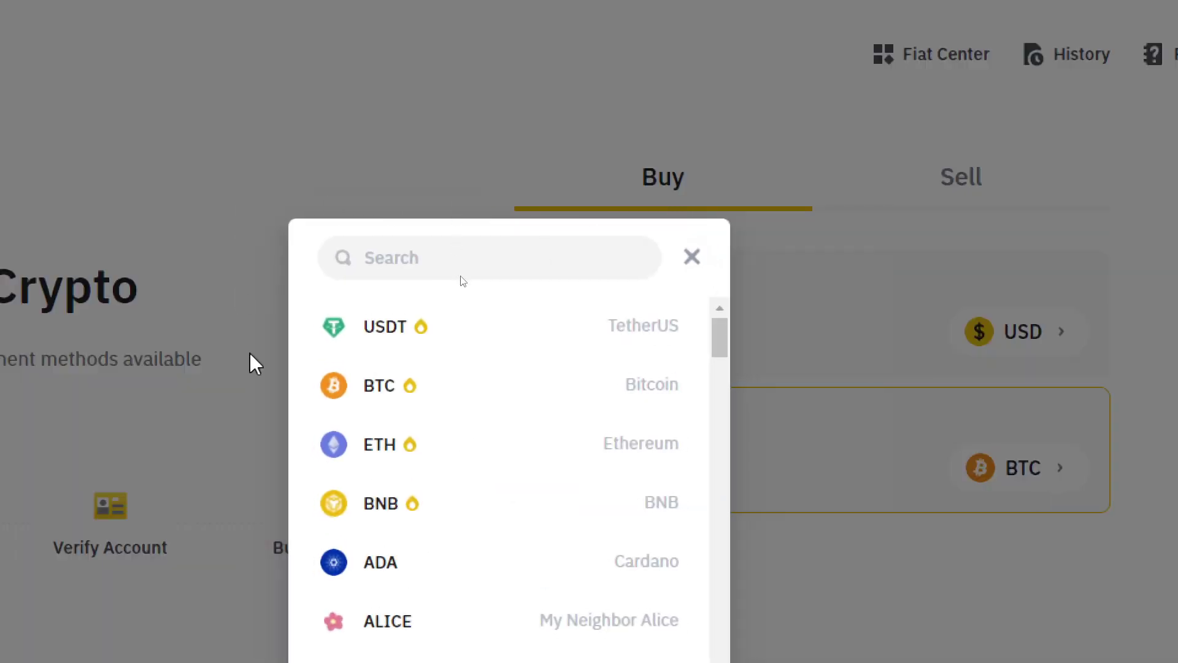
pyautogui.write('T')
pyautogui.write('E')
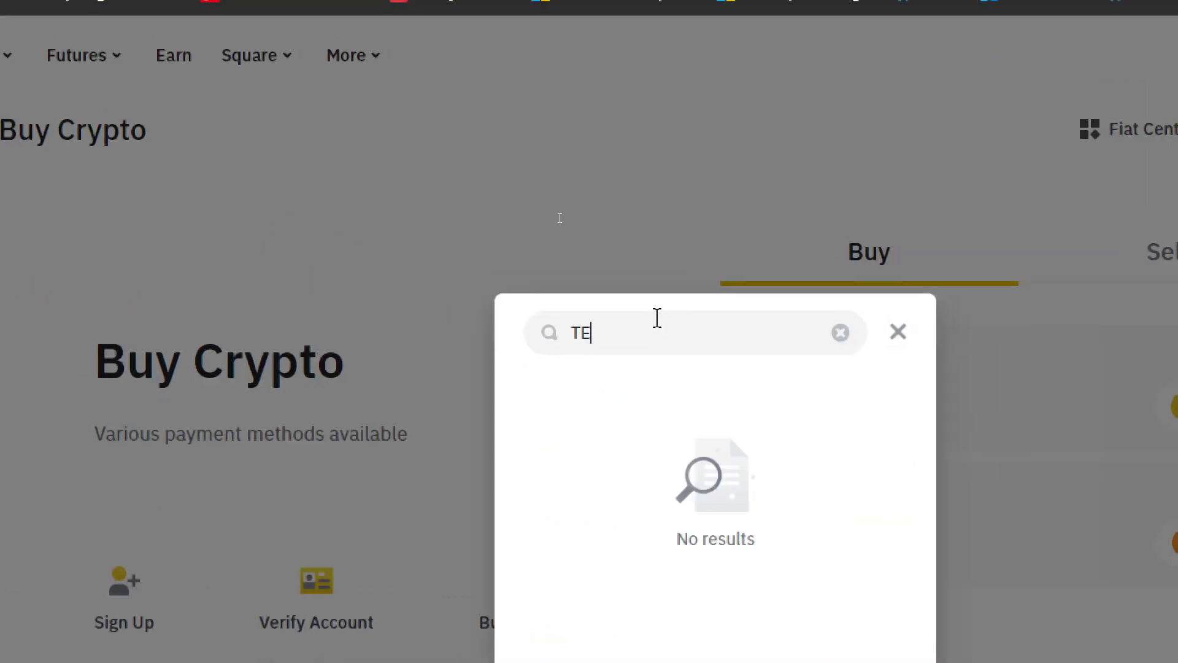
pyautogui.press('BackSpace')
pyautogui.press('BackSpace')
pyautogui.write('USDT')
pyautogui.click(660, 402)
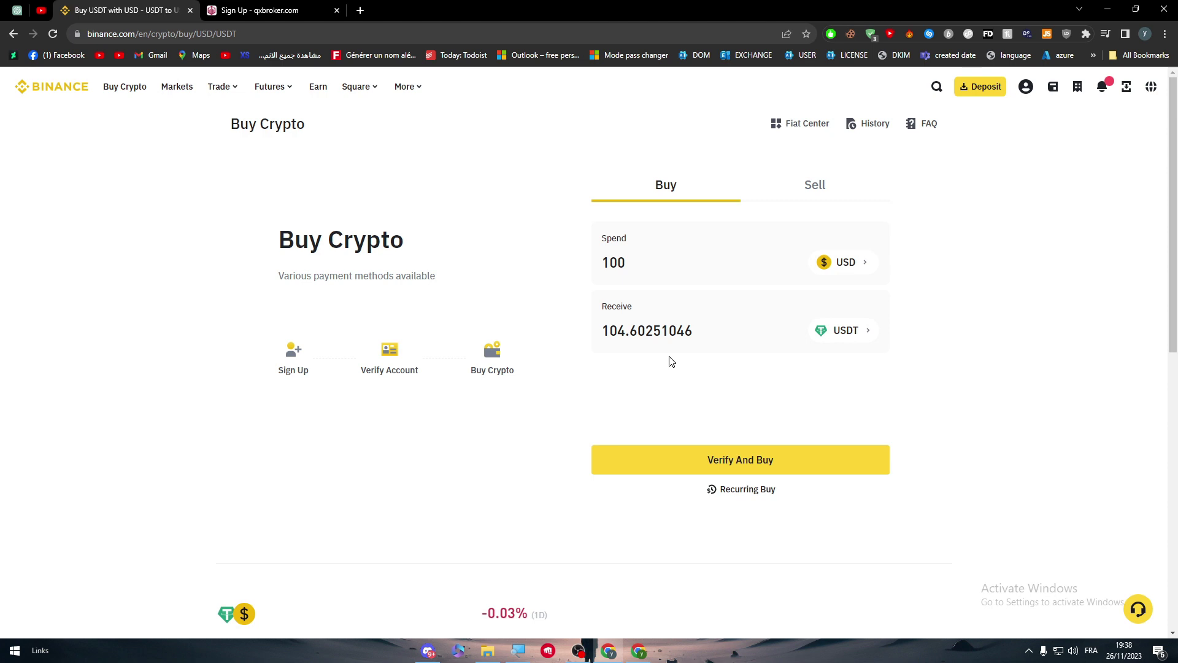
# Sign in to Quotex with a Google account.
pyautogui.click(223, 6)
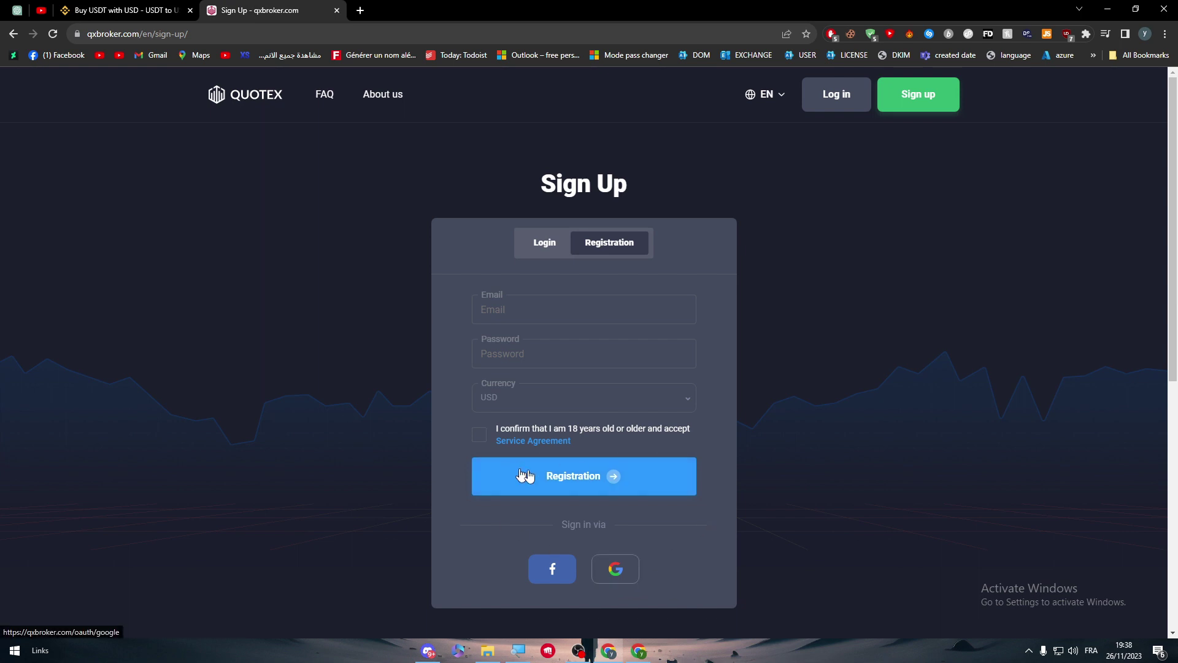
pyautogui.click(613, 566)
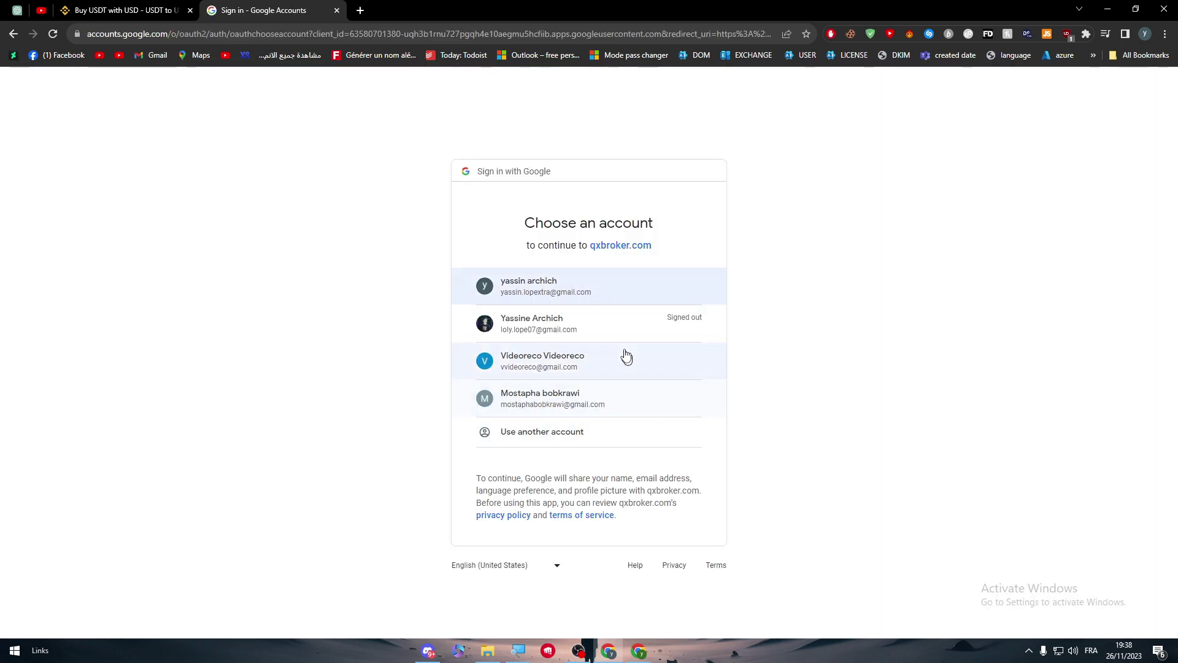
pyautogui.click(600, 288)
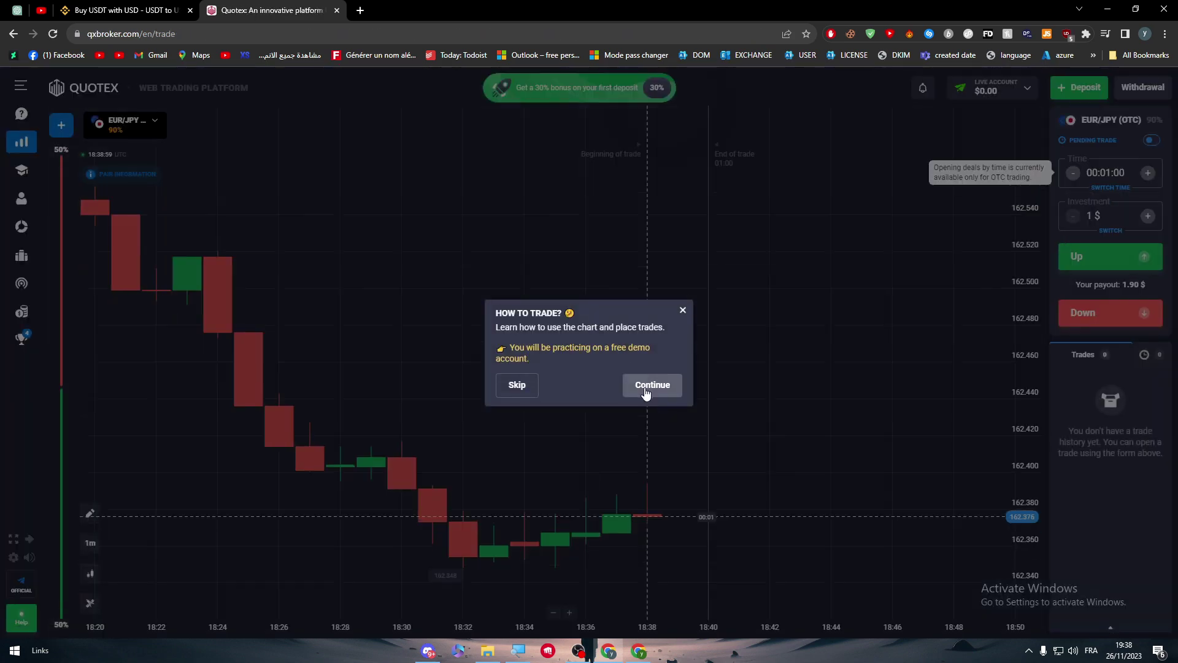
pyautogui.click(645, 387)
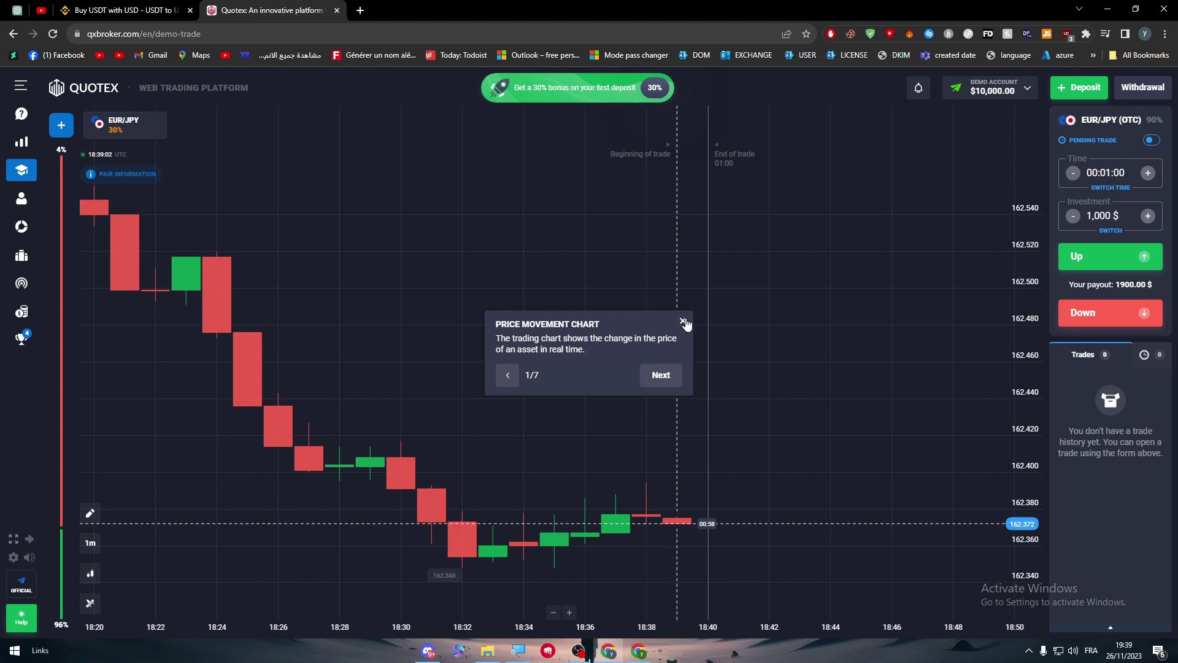
# Dismiss the chart tutorial and open the Quotex deposit page's payment methods.
pyautogui.click(683, 321)
pyautogui.click(1078, 87)
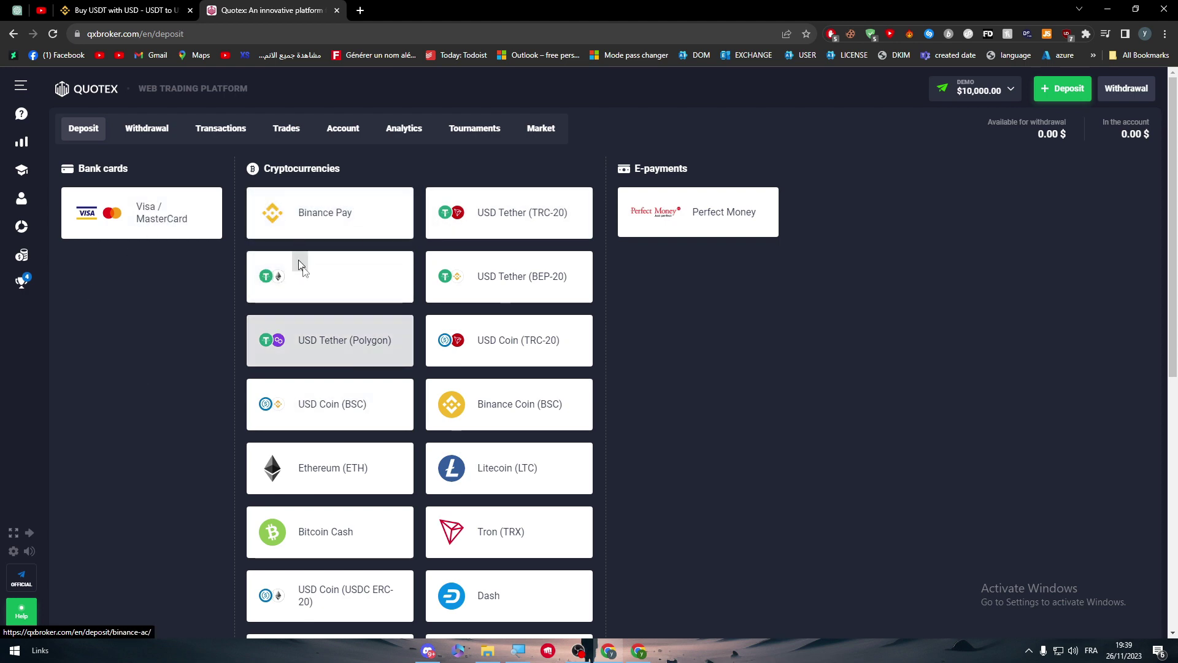
pyautogui.scroll(-6, 324, 373)
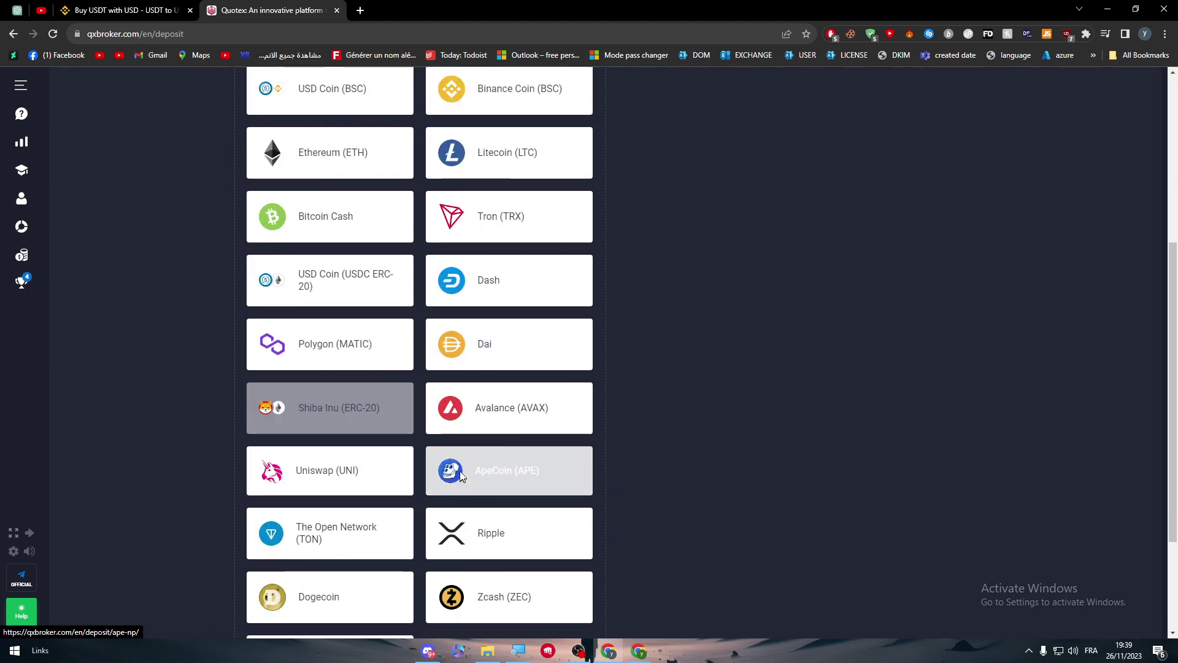
pyautogui.scroll(3, 429, 479)
pyautogui.scroll(4, 396, 488)
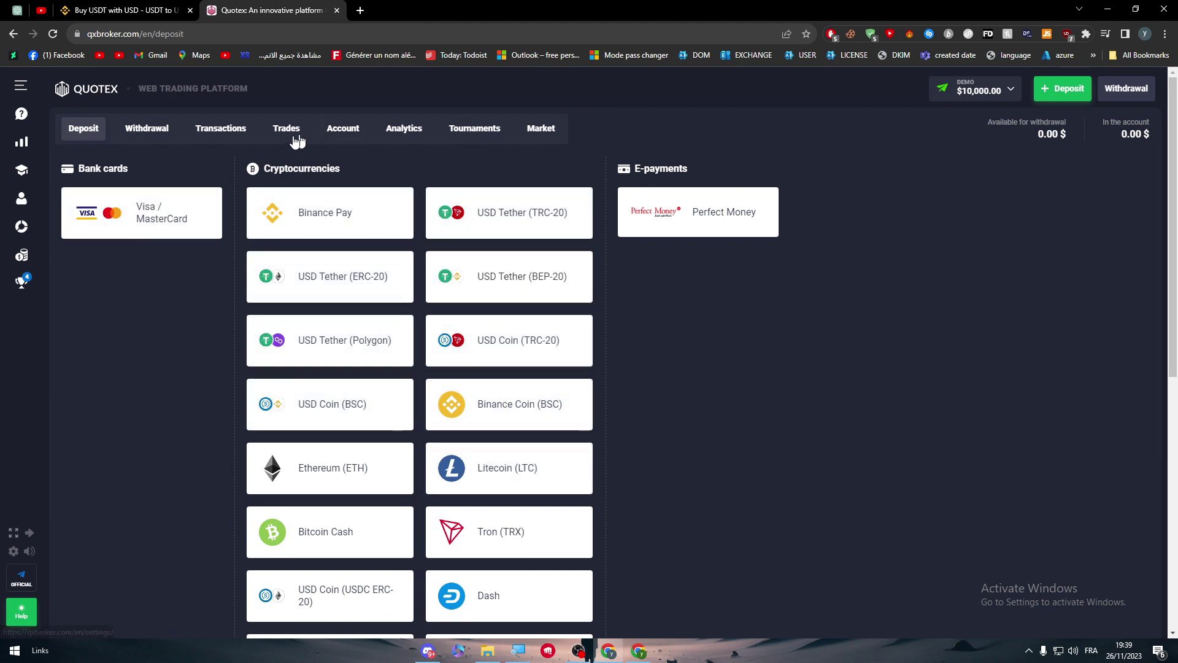
# Go from the Binance dashboard to Assets > Spot and filter coins to USDT.
pyautogui.click(641, 651)
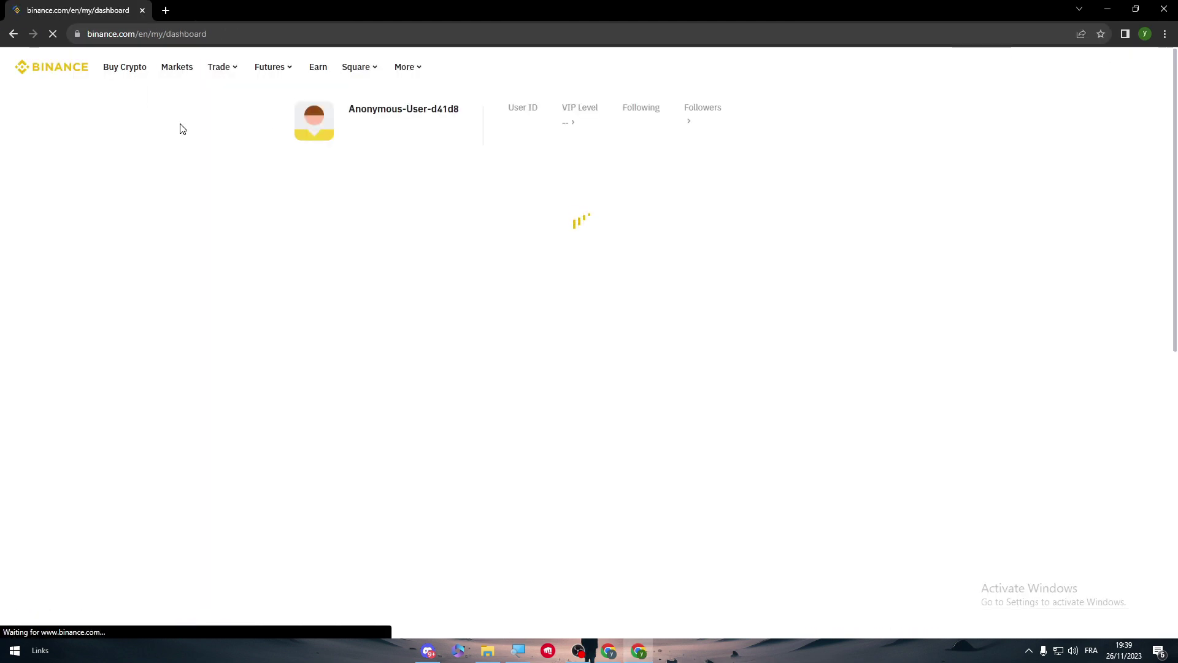
pyautogui.click(37, 70)
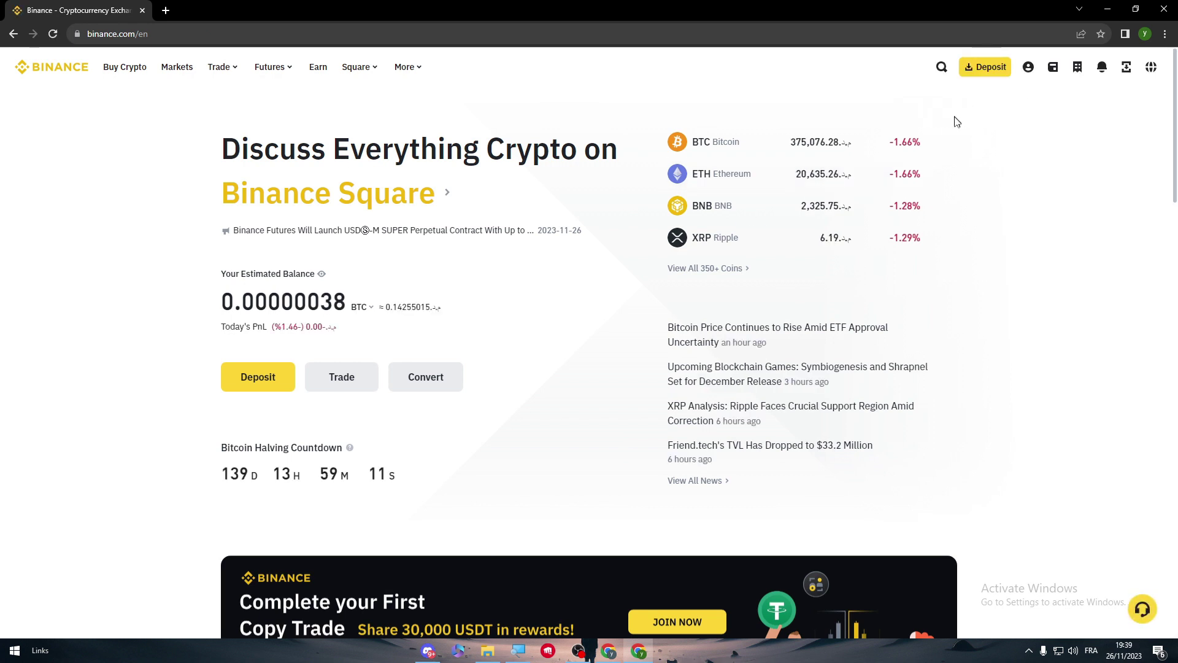
pyautogui.moveTo(1029, 69)
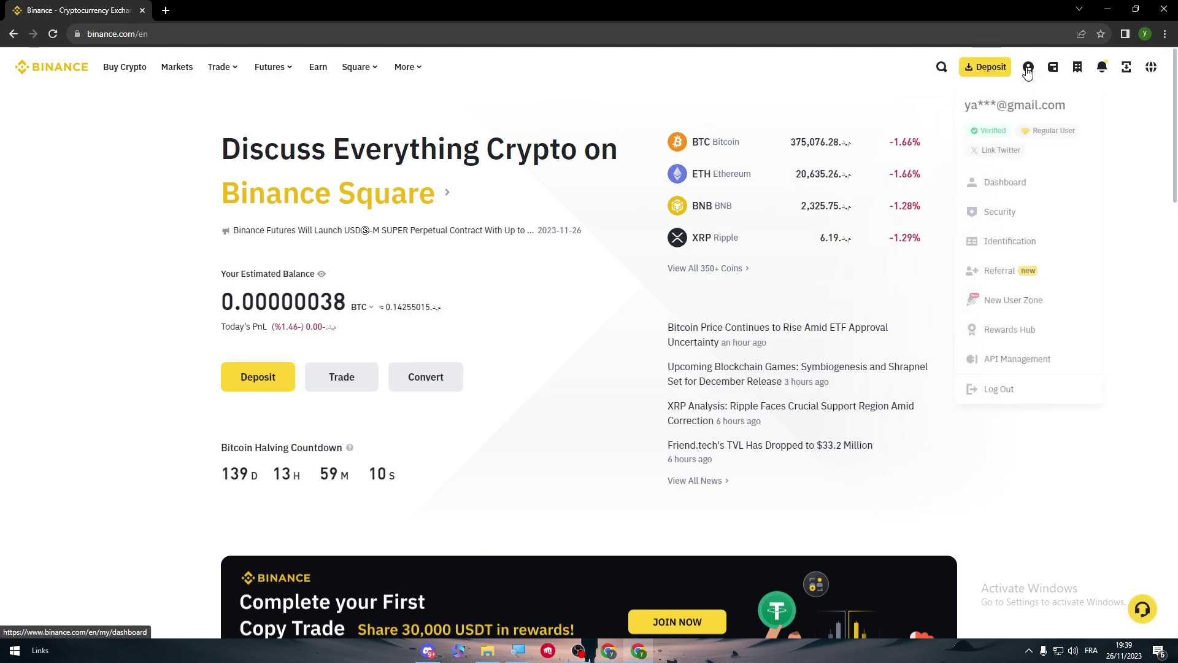
pyautogui.click(1028, 185)
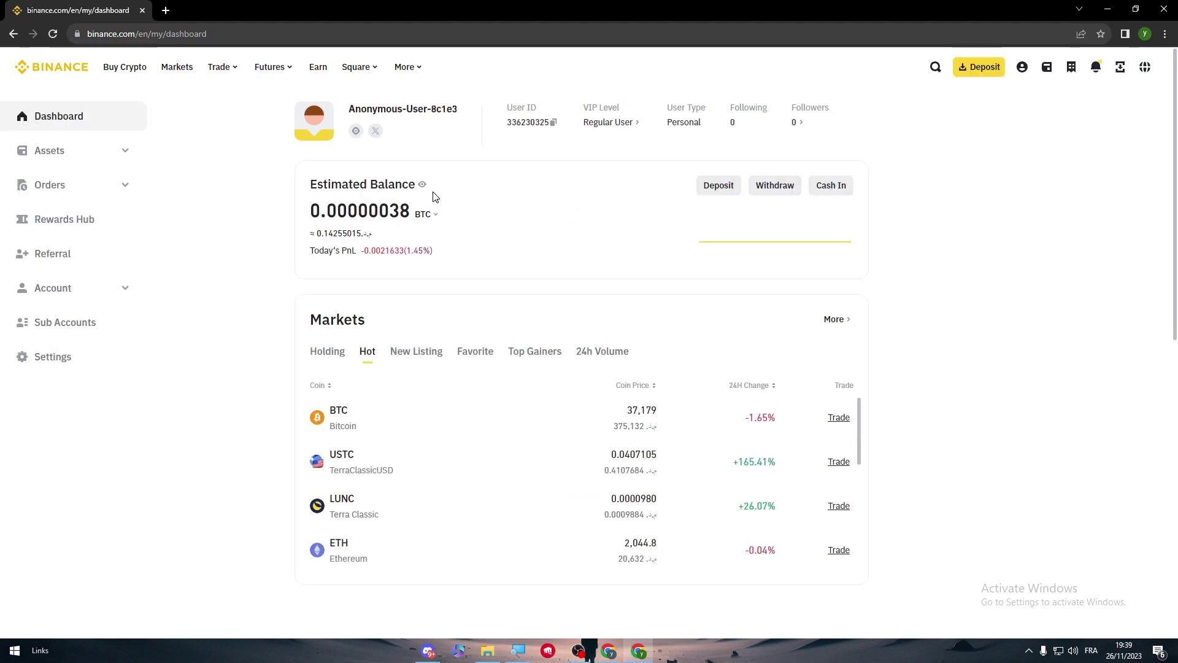
pyautogui.click(140, 157)
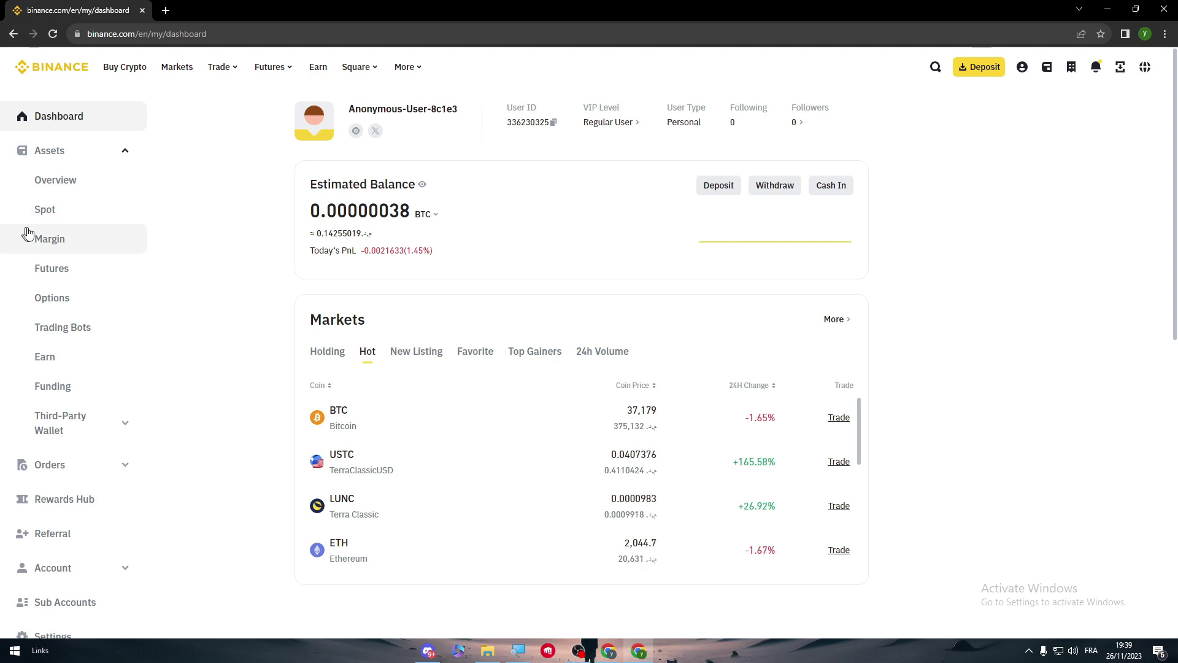
pyautogui.click(54, 206)
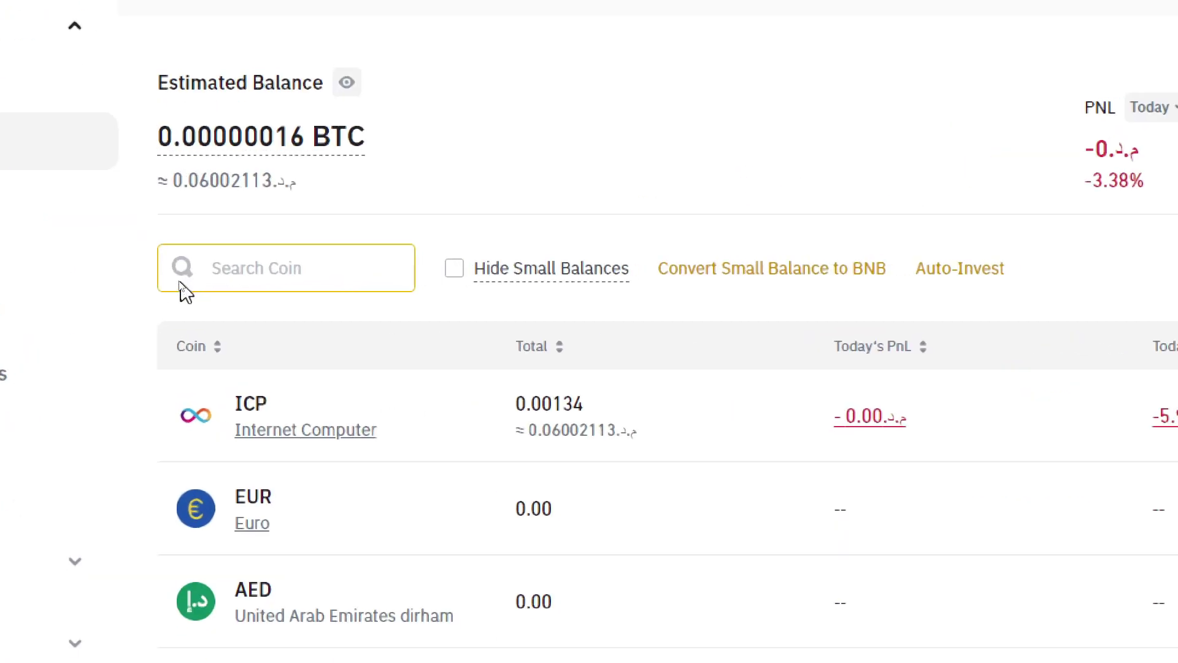
pyautogui.click(291, 261)
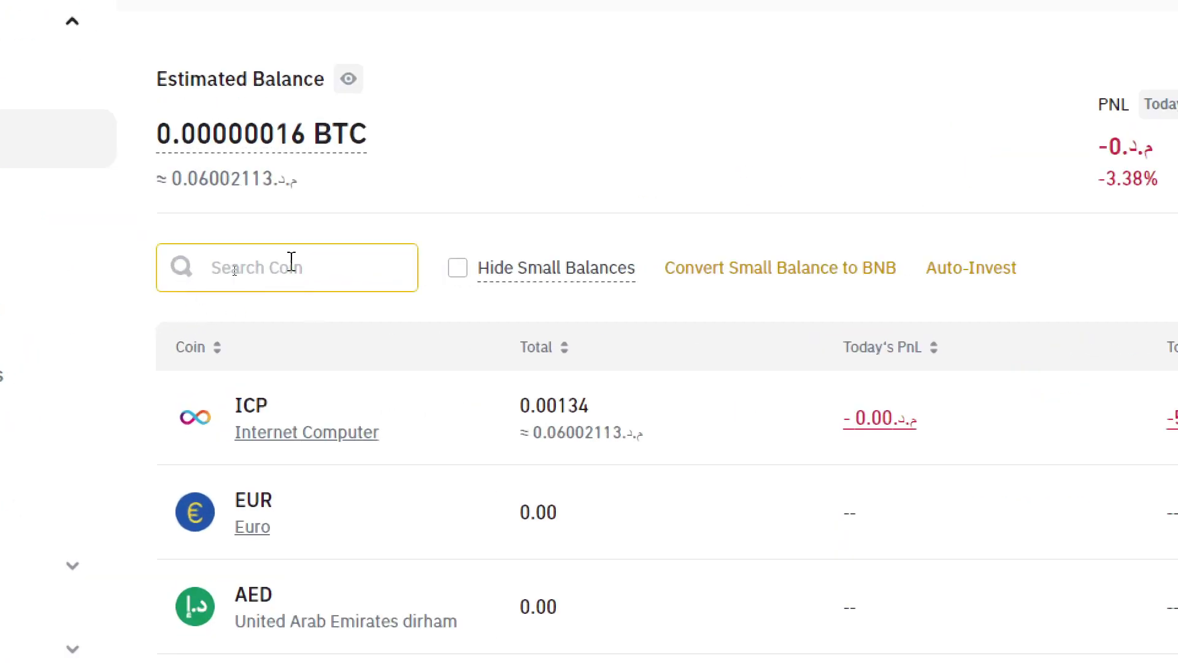
pyautogui.write('USDT')
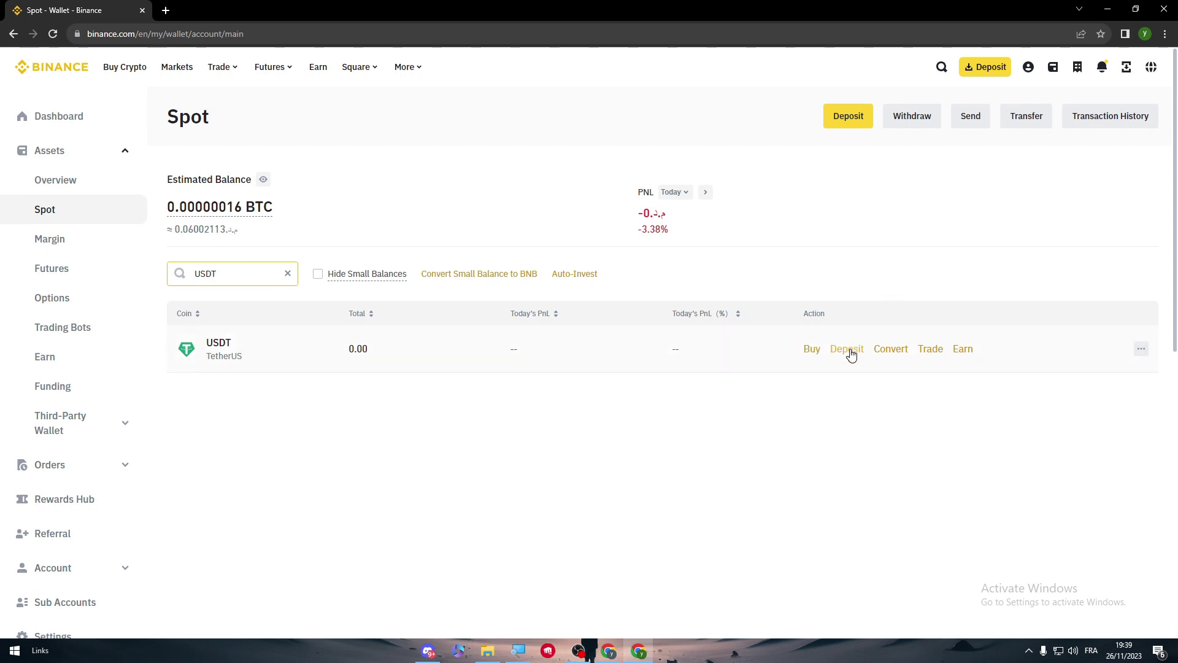
# Pick USDT to withdraw, showing a 0.00846247 balance and 2 USDT minimum.
pyautogui.click(849, 350)
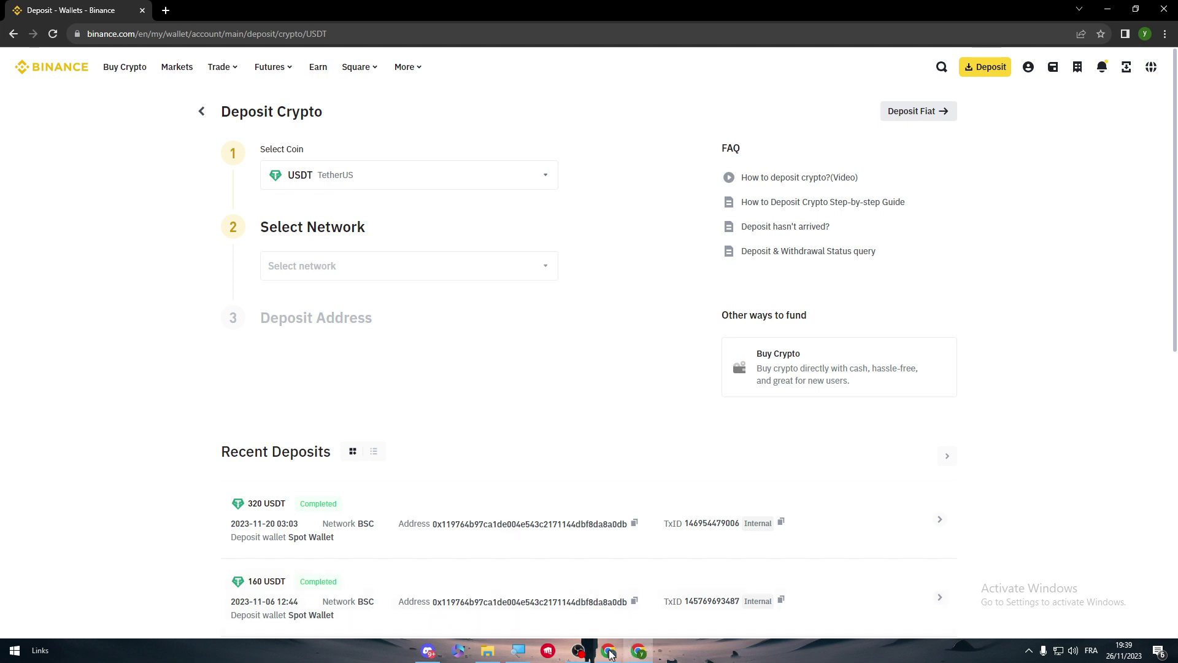
pyautogui.click(14, 36)
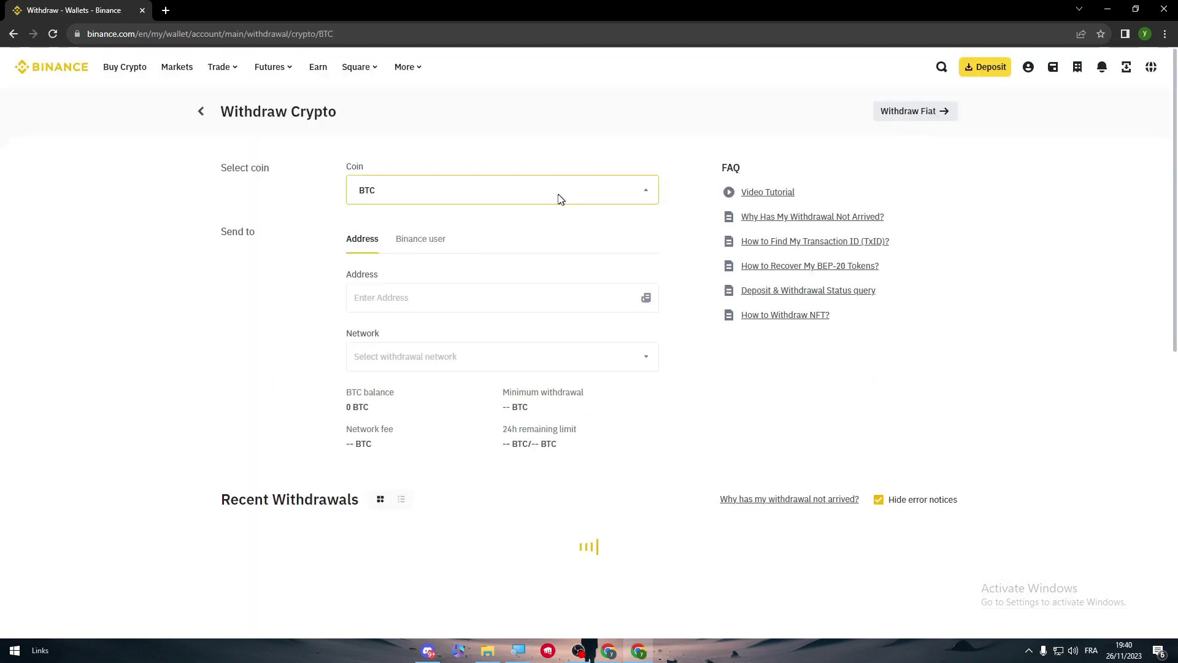
pyautogui.click(561, 190)
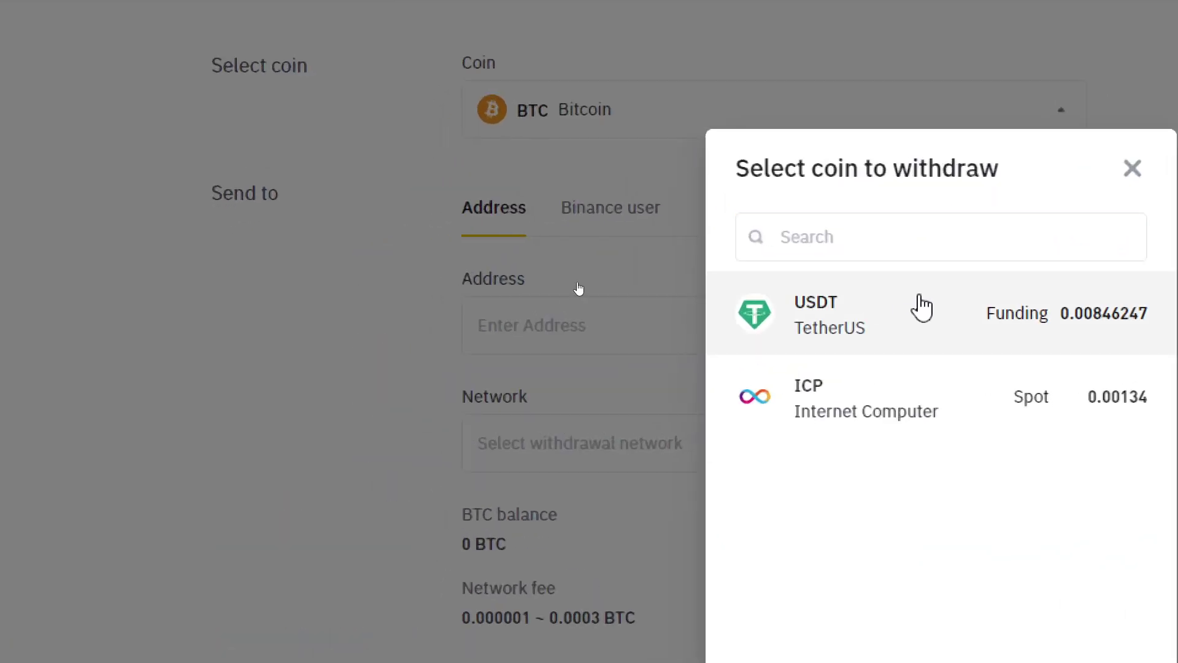
pyautogui.click(580, 292)
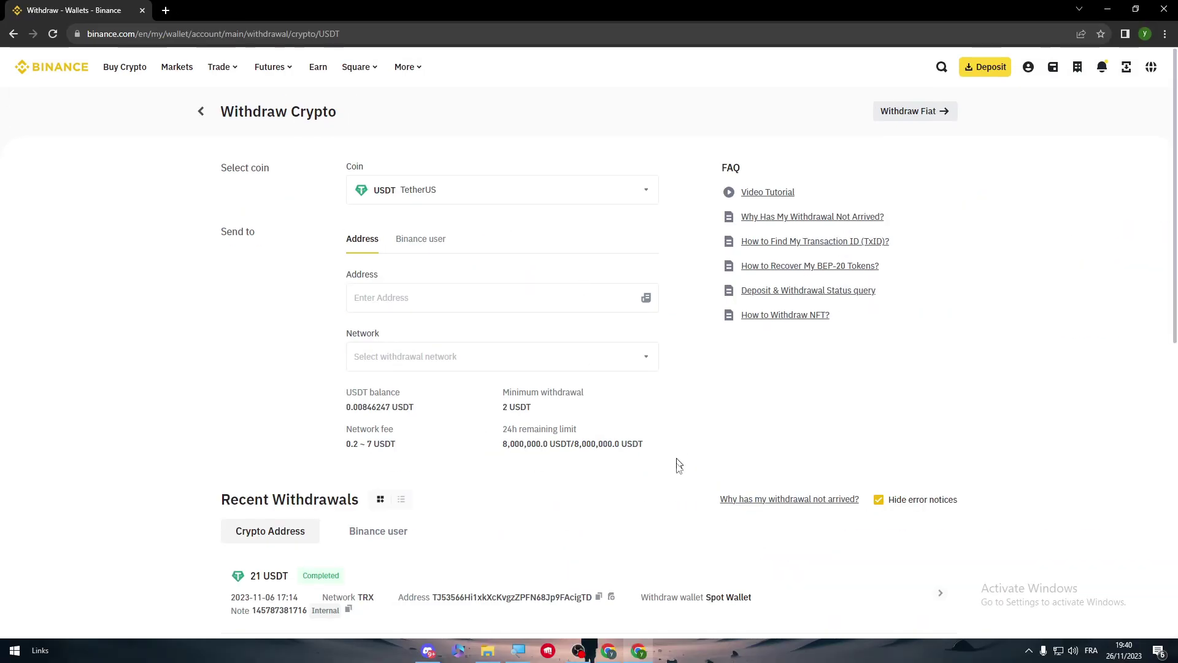
# Choose USD Tether (TRC-20) for a 100 USD deposit and apply the 35% bonus DEPOSIT35.
pyautogui.click(609, 650)
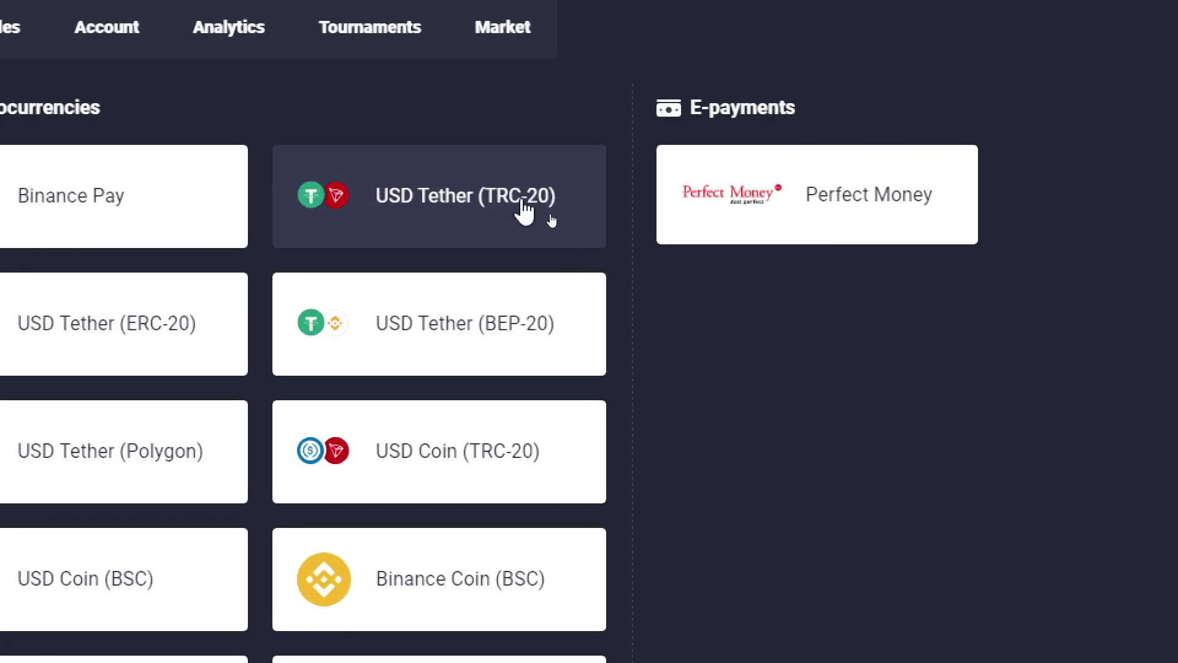
pyautogui.click(525, 197)
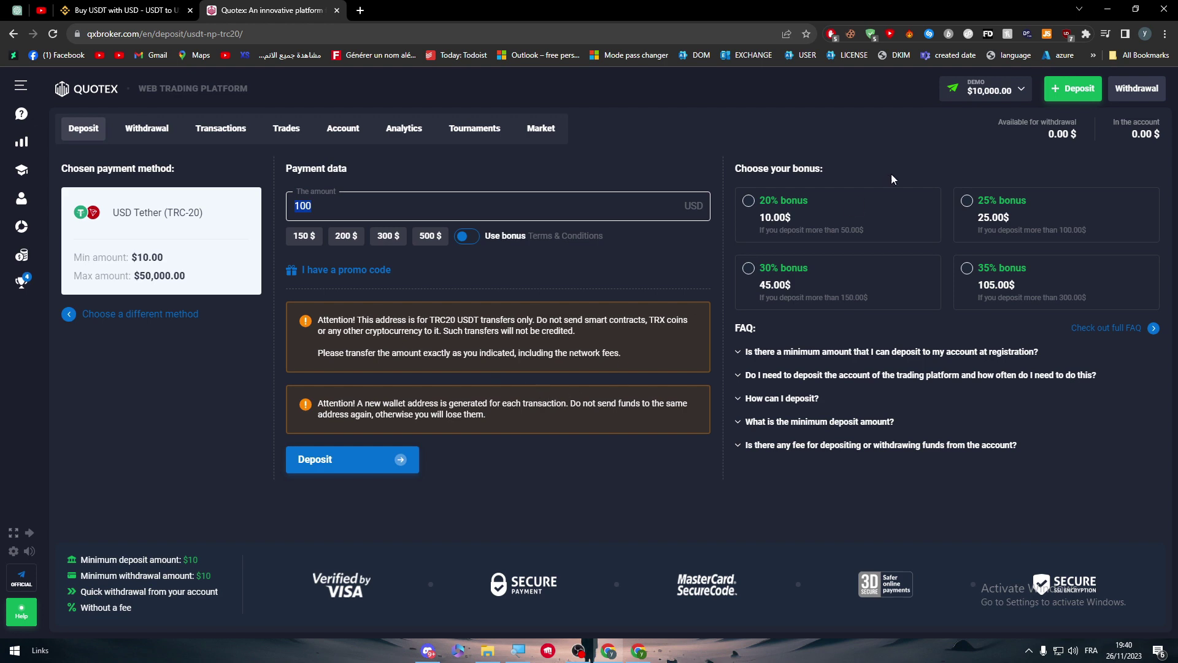
pyautogui.click(755, 218)
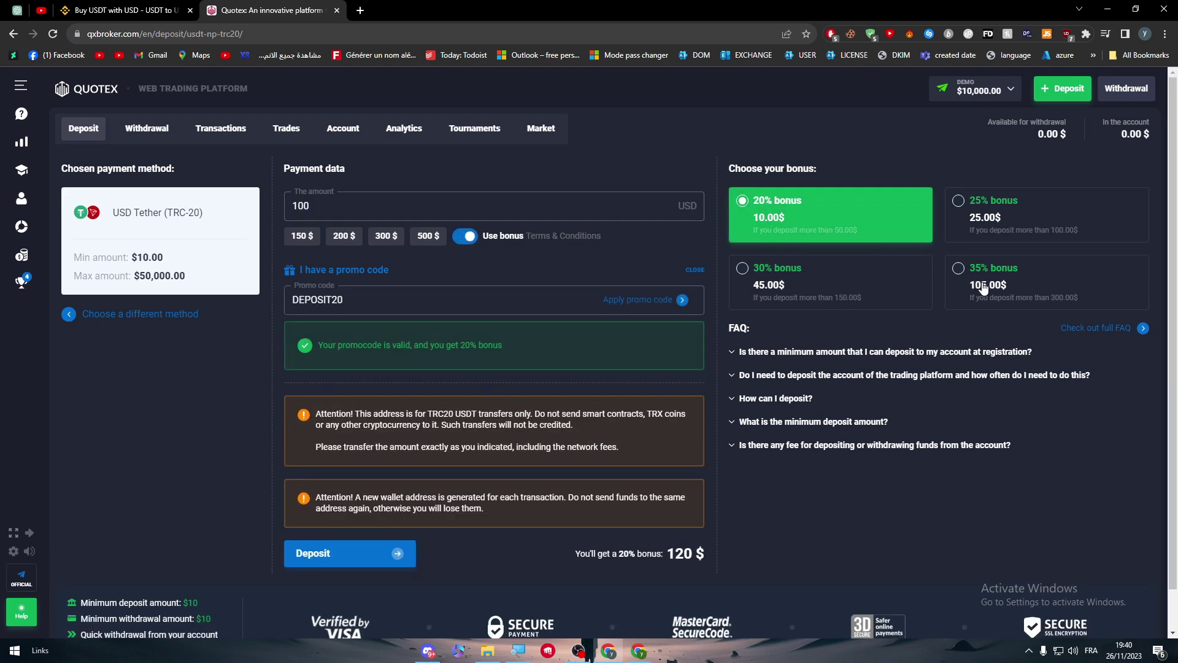
pyautogui.click(955, 272)
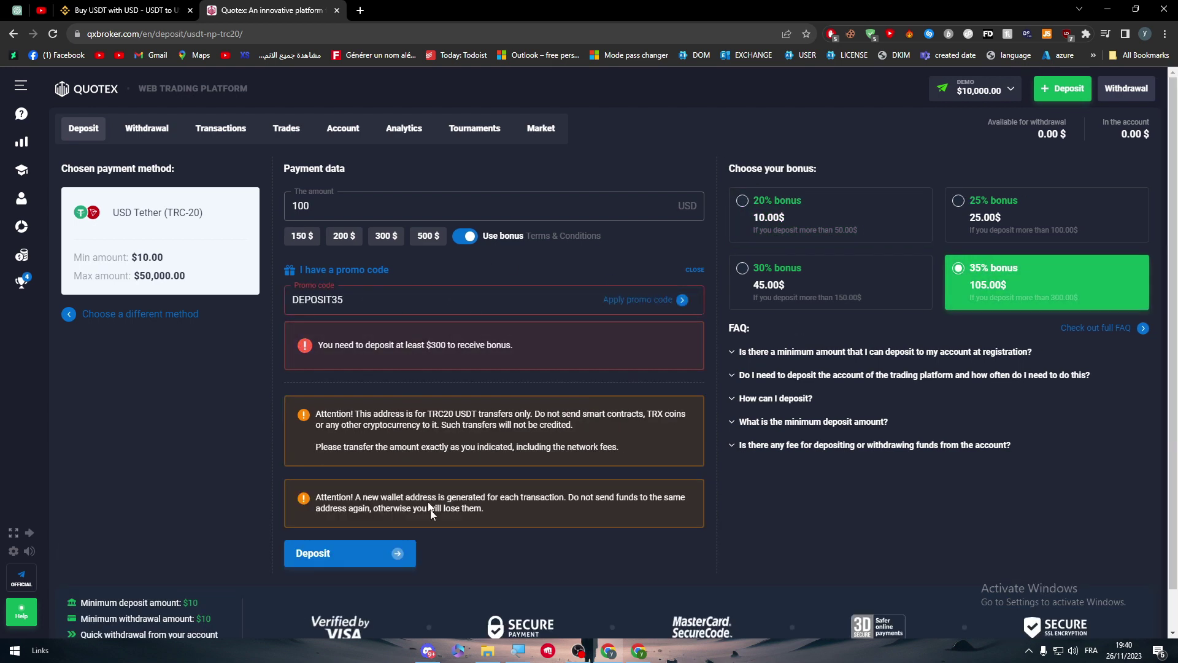
# Submit the 100 USD TRC-20 deposit and select the issued wallet address.
pyautogui.click(403, 562)
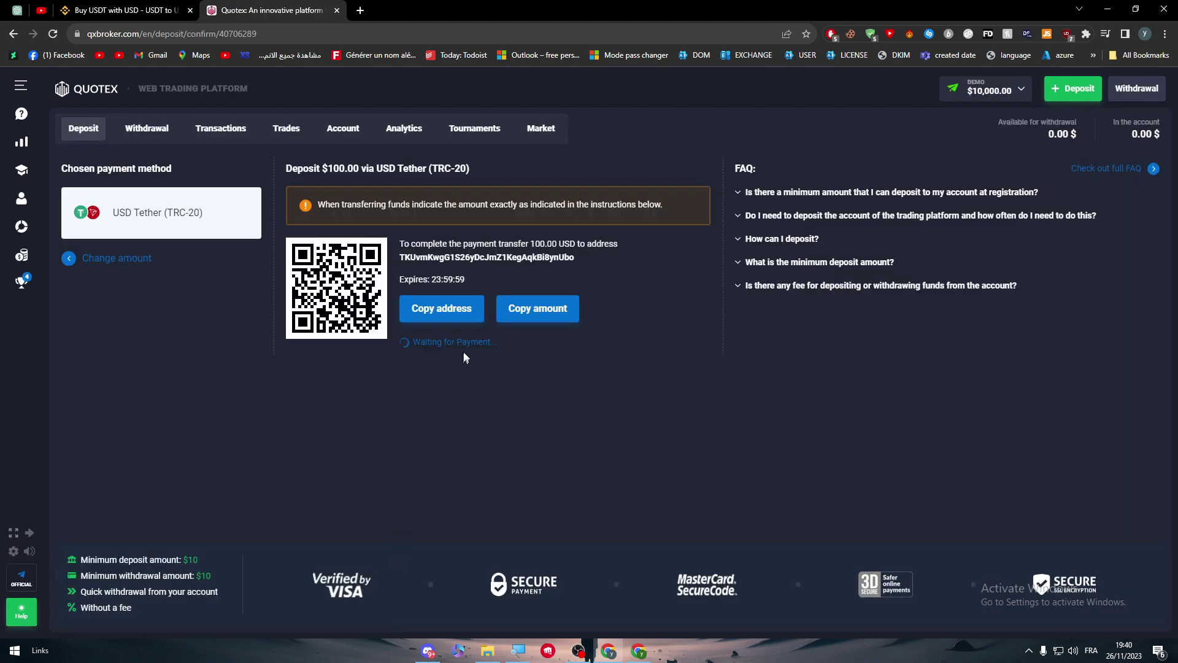
pyautogui.doubleClick(440, 257)
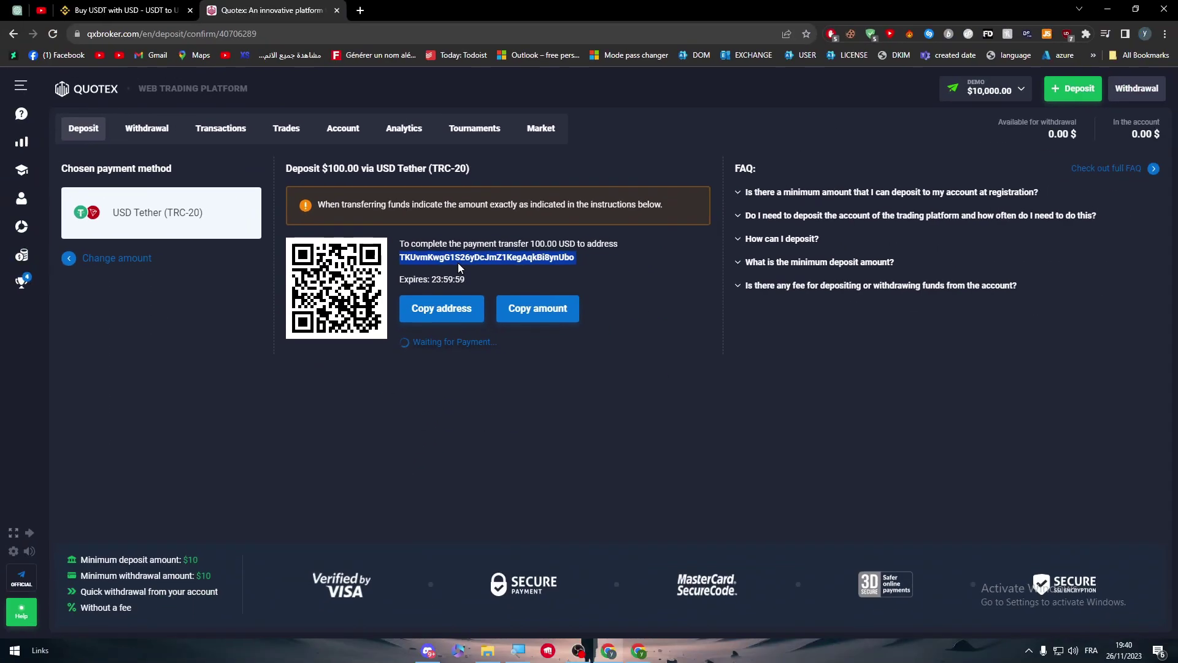
pyautogui.click(456, 264)
pyautogui.moveTo(401, 259); pyautogui.dragTo(522, 263)
pyautogui.click(647, 426)
pyautogui.click(640, 654)
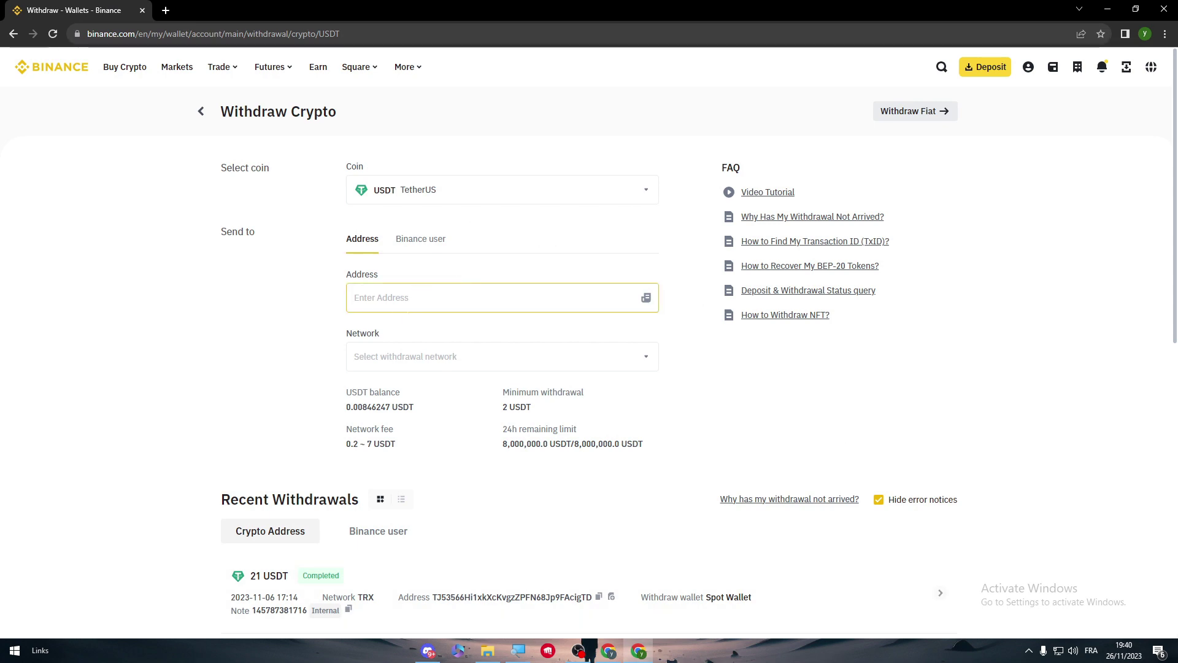
# Paste the Quotex deposit address into Binance's withdrawal form and choose the TRX Tron (TRC20) network.
pyautogui.click(608, 652)
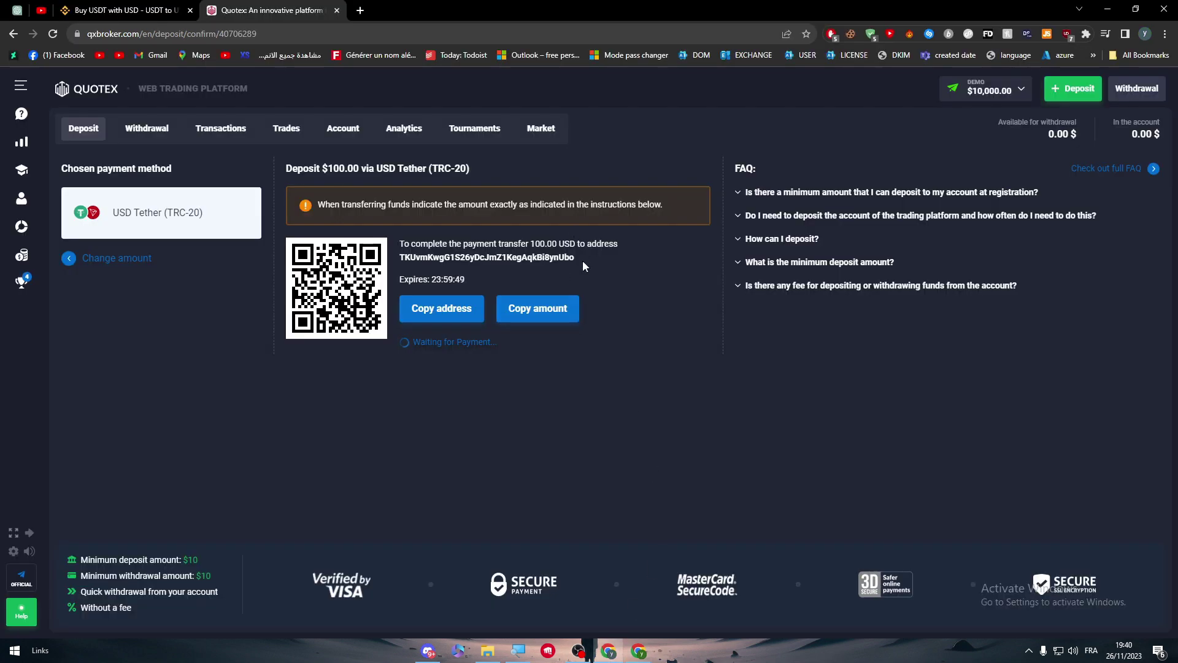
pyautogui.moveTo(576, 258); pyautogui.dragTo(408, 266)
pyautogui.hotkey('ctrl', 'c')
pyautogui.click(641, 653)
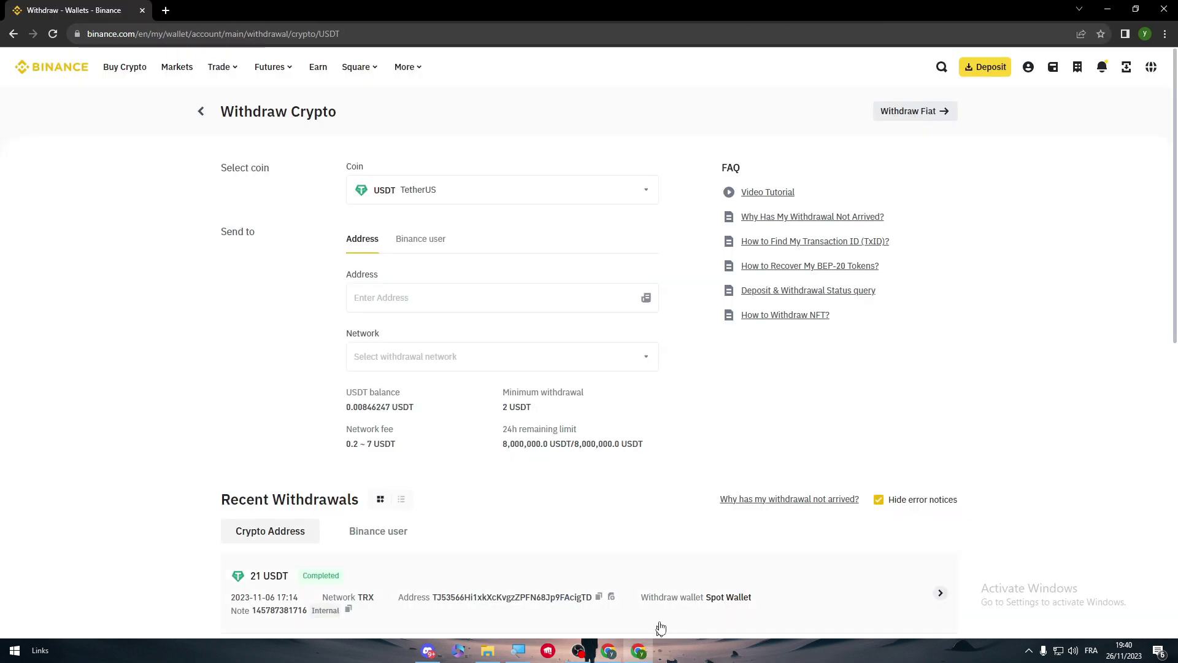
pyautogui.click(460, 284)
pyautogui.hotkey('ctrl', 'v')
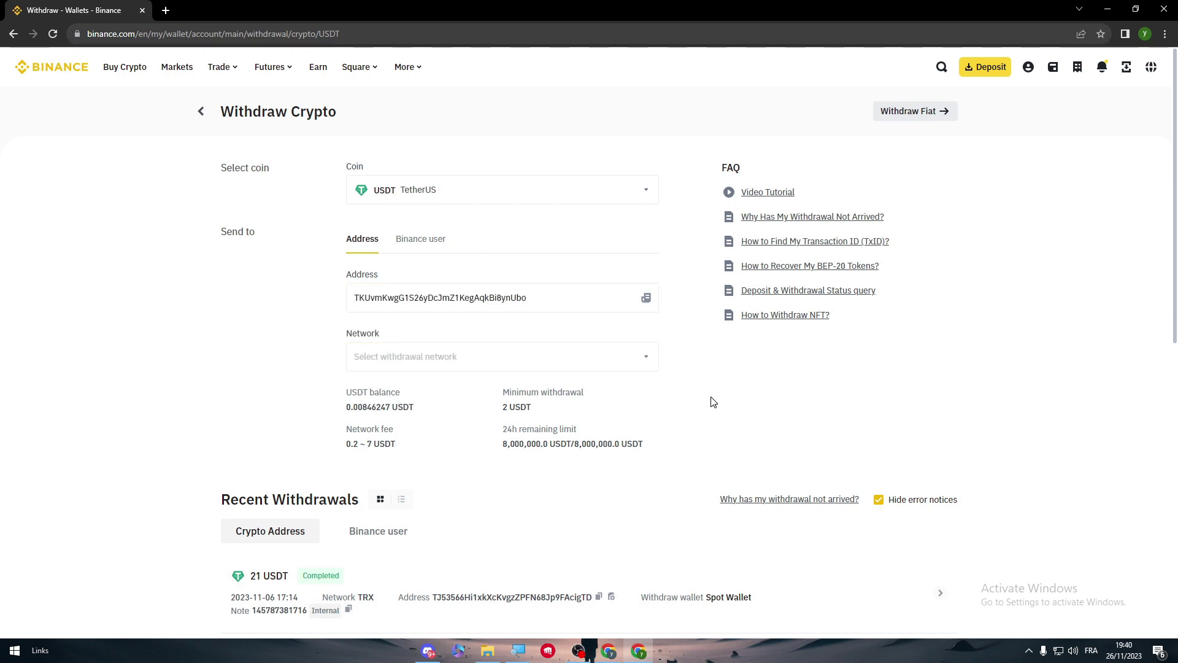
pyautogui.click(641, 359)
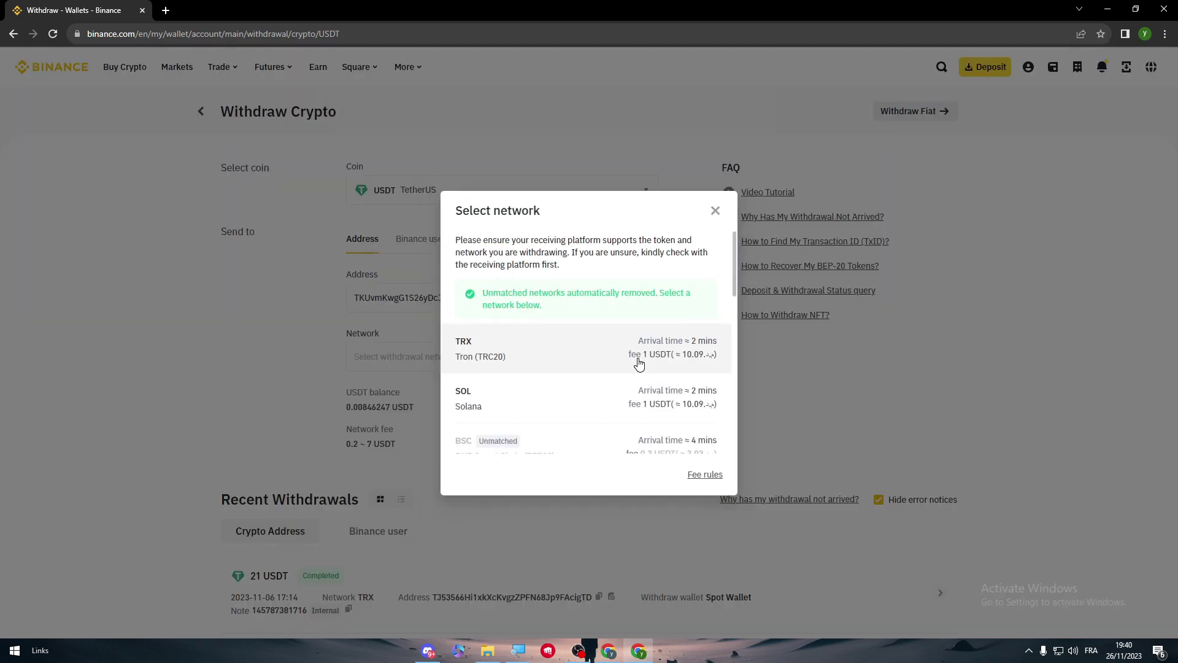
pyautogui.click(534, 349)
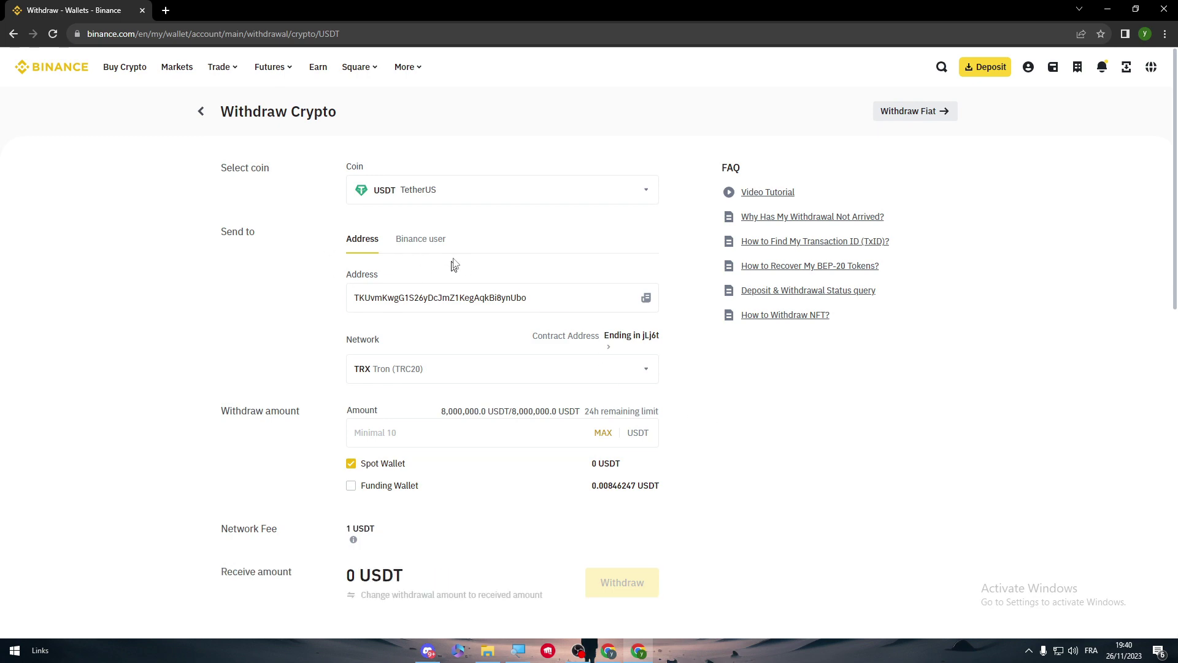
pyautogui.scroll(-1, 389, 302)
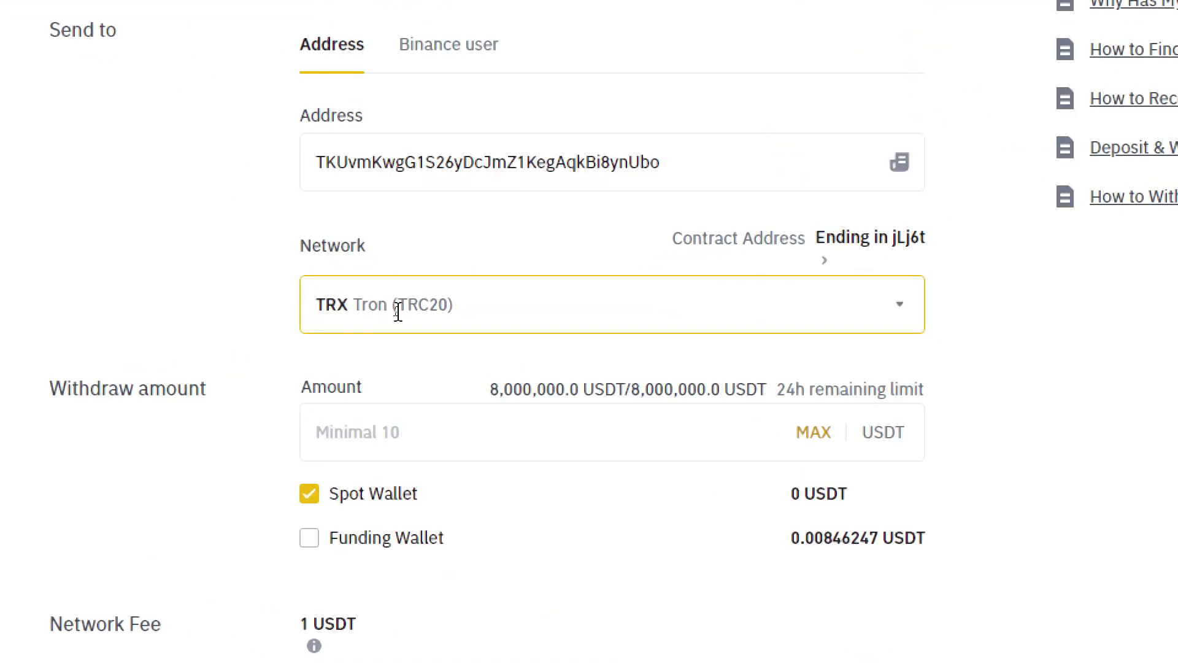
# Set the withdrawal amount to 1001 USDT, receiving 1,000 USDT.
pyautogui.click(454, 378)
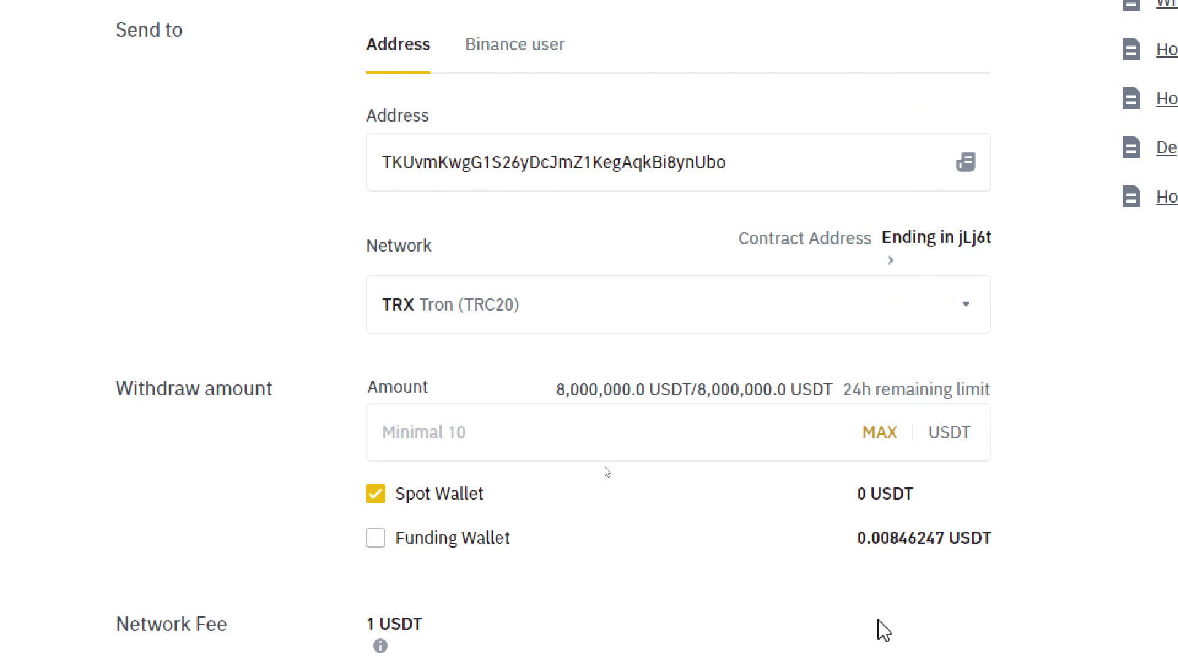
pyautogui.doubleClick(896, 438)
pyautogui.click(614, 415)
pyautogui.write('1000')
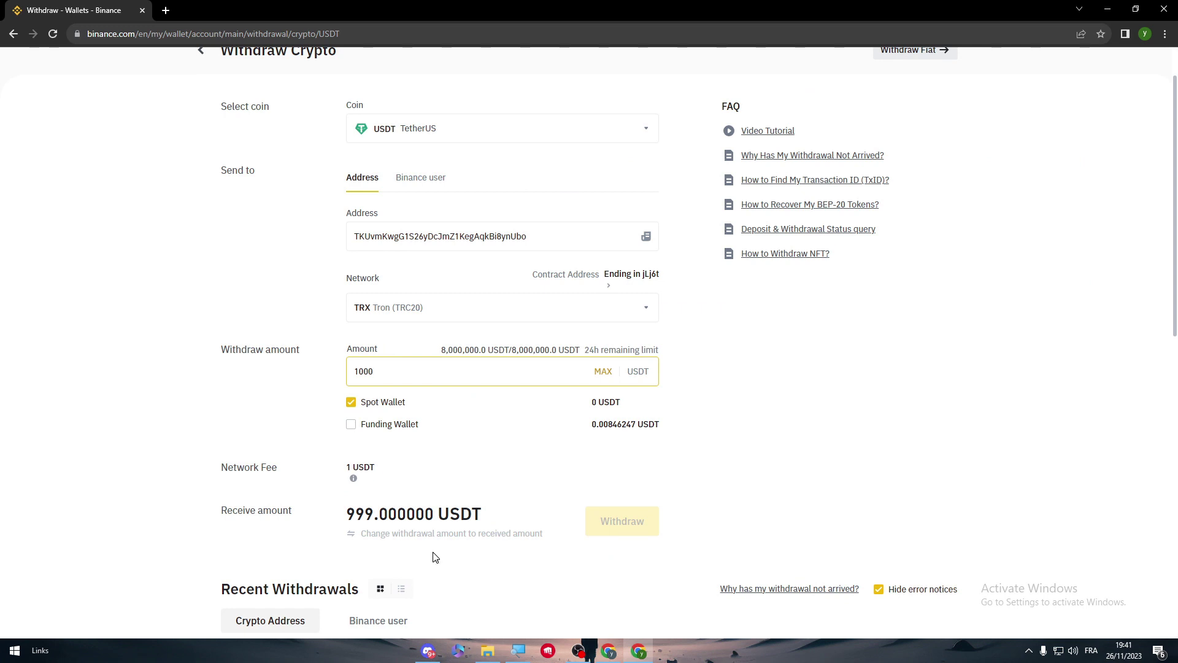
pyautogui.press('BackSpace')
pyautogui.write('1')
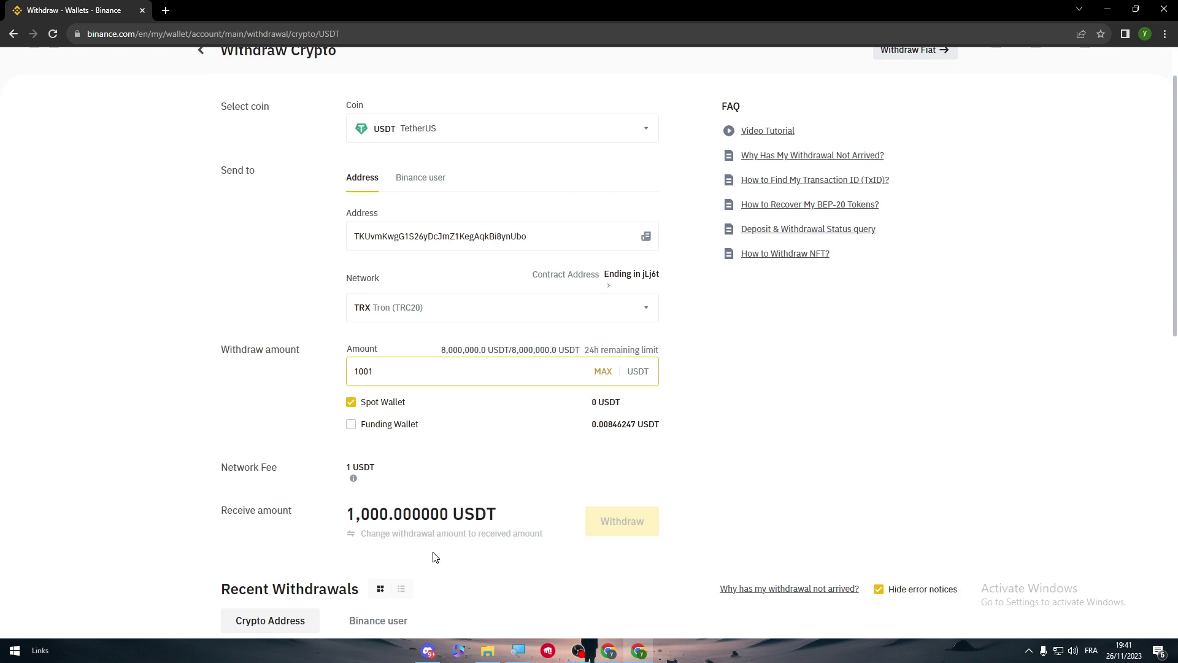
pyautogui.click(607, 653)
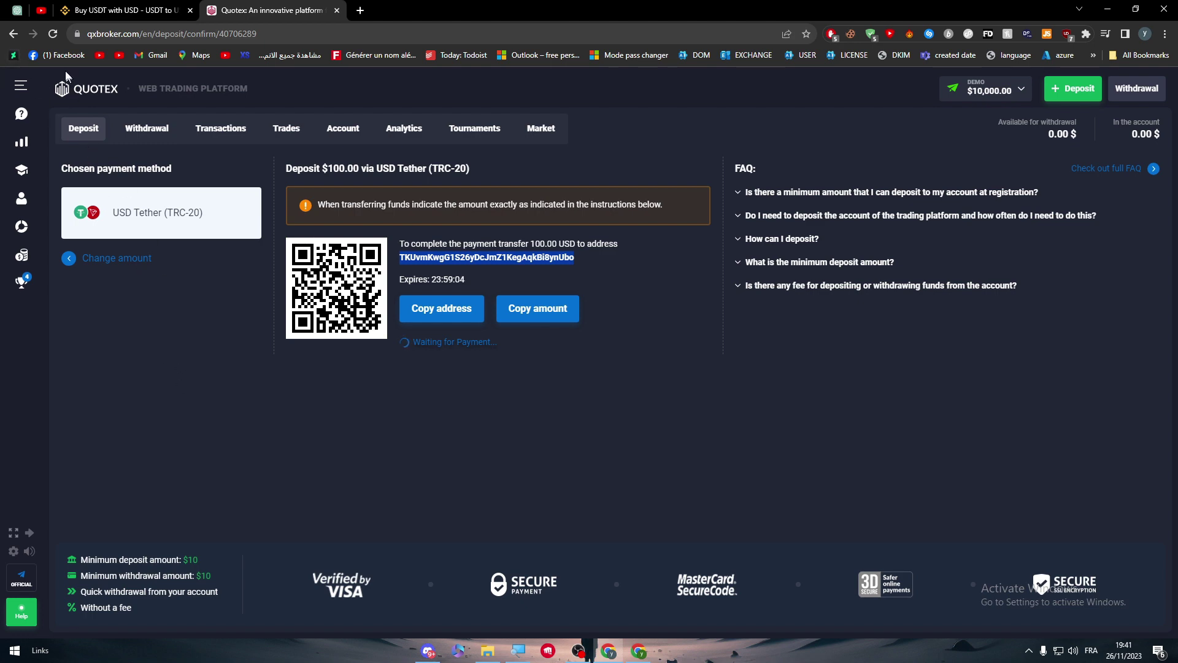
# Back out to Quotex's deposit methods list and browse the cryptocurrency options.
pyautogui.click(13, 38)
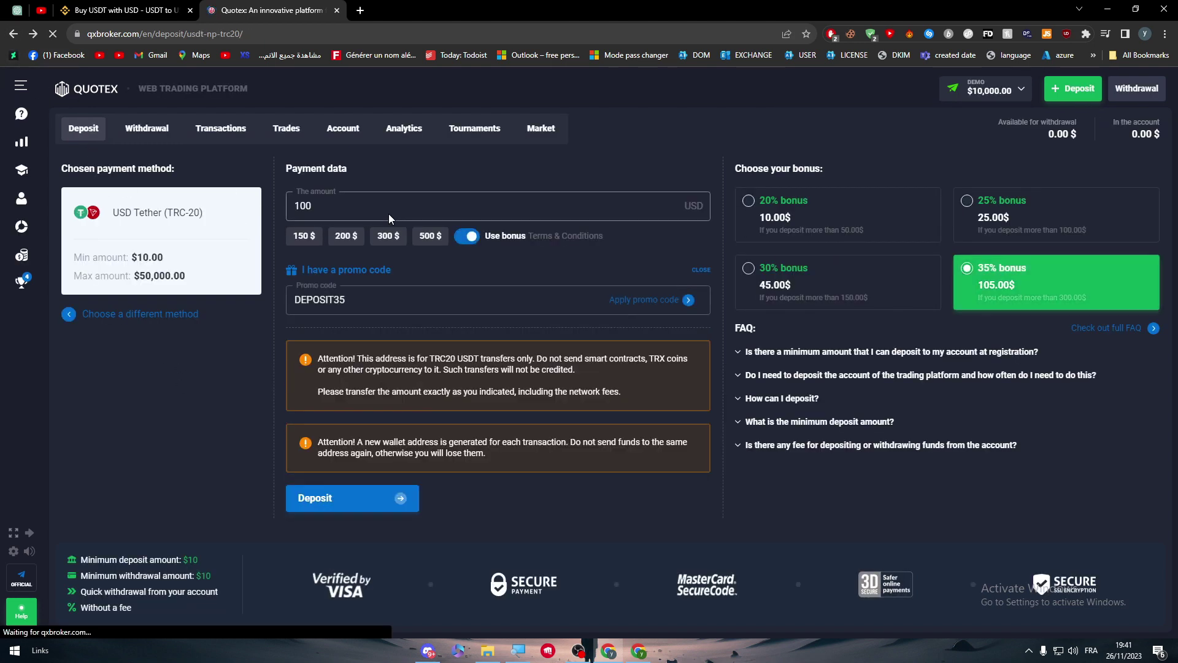
pyautogui.click(12, 34)
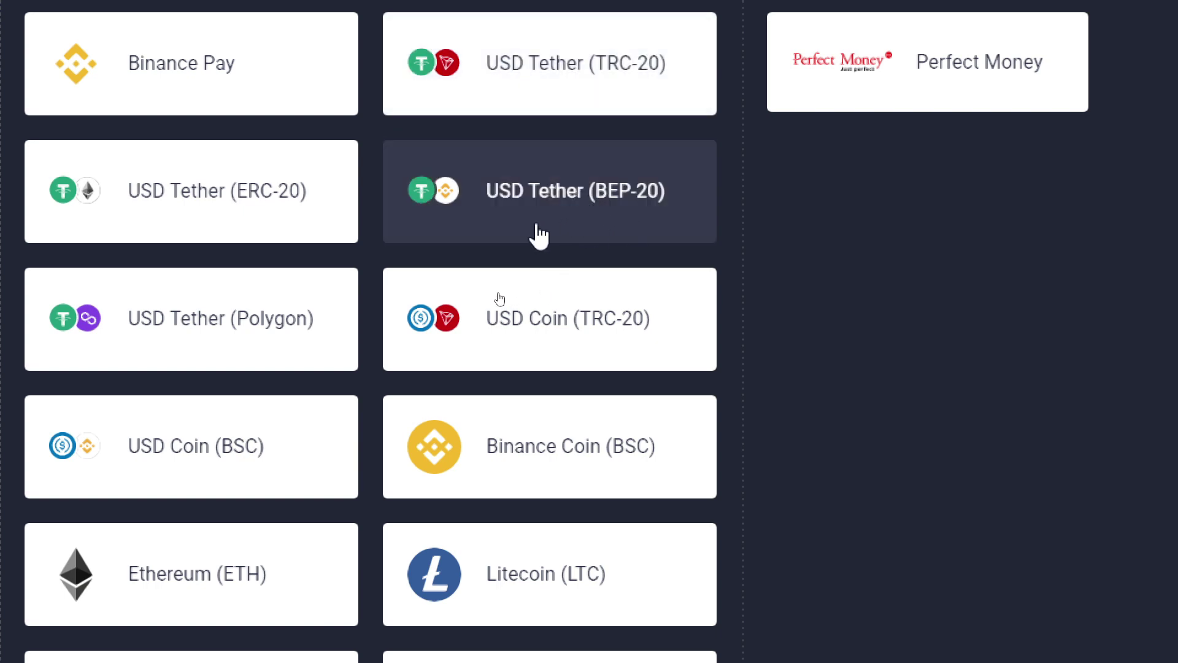
pyautogui.scroll(-1, 154, 367)
pyautogui.scroll(-10, 154, 367)
pyautogui.scroll(5, 221, 583)
pyautogui.scroll(5, 291, 268)
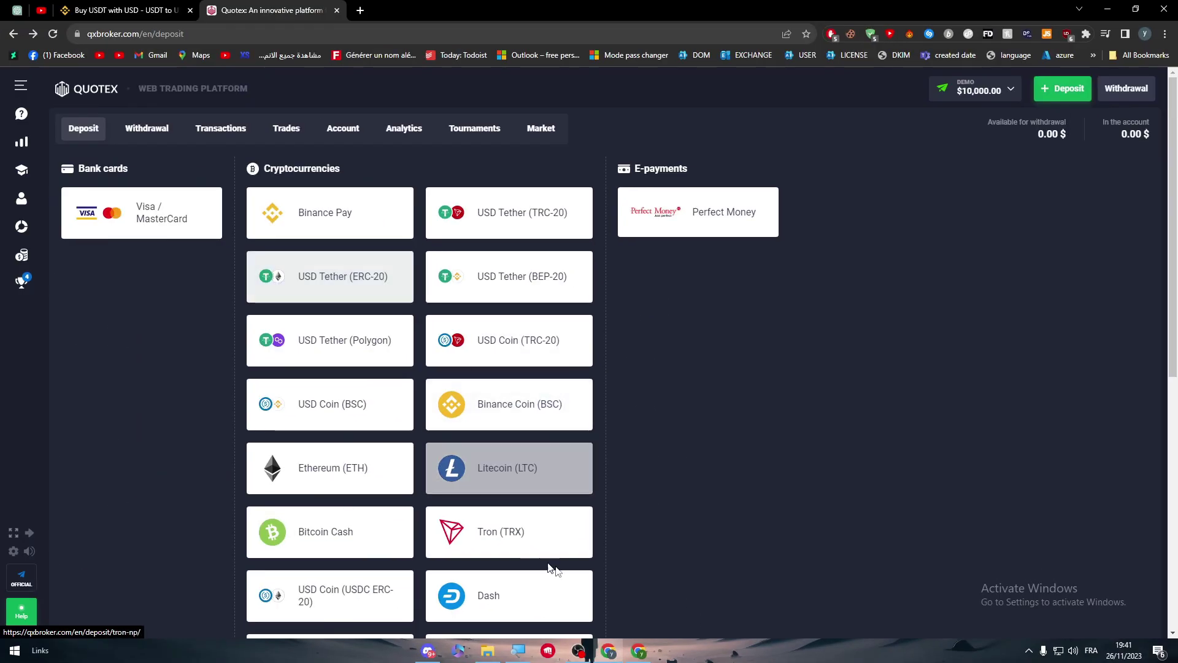
pyautogui.click(639, 651)
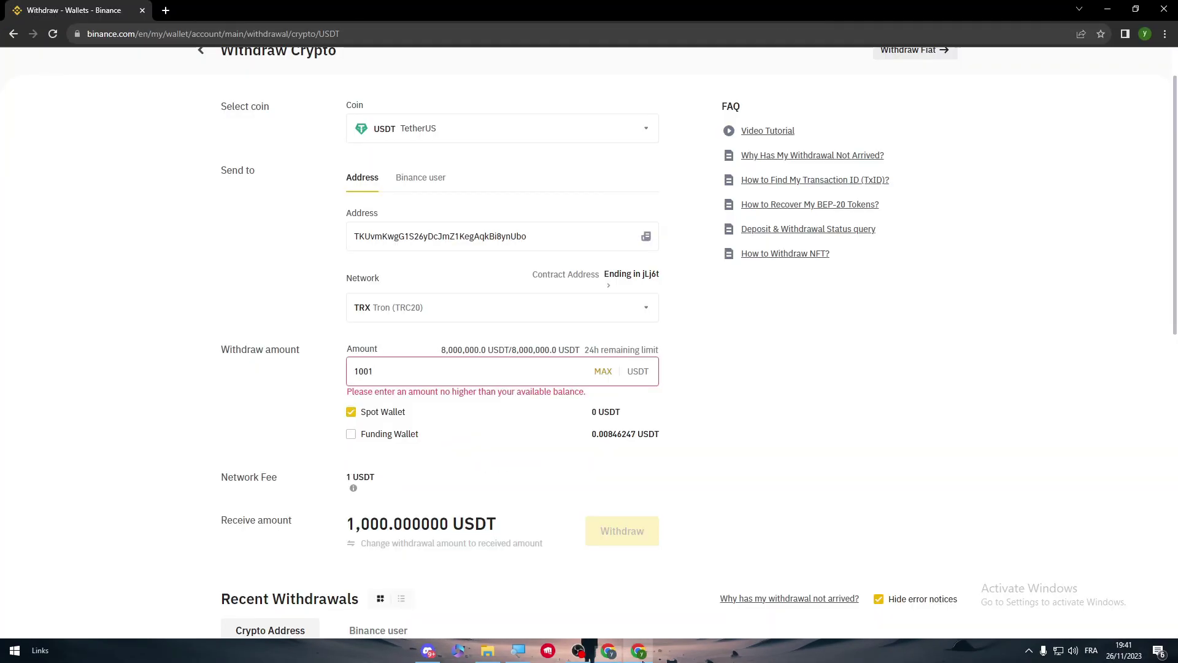
pyautogui.click(521, 316)
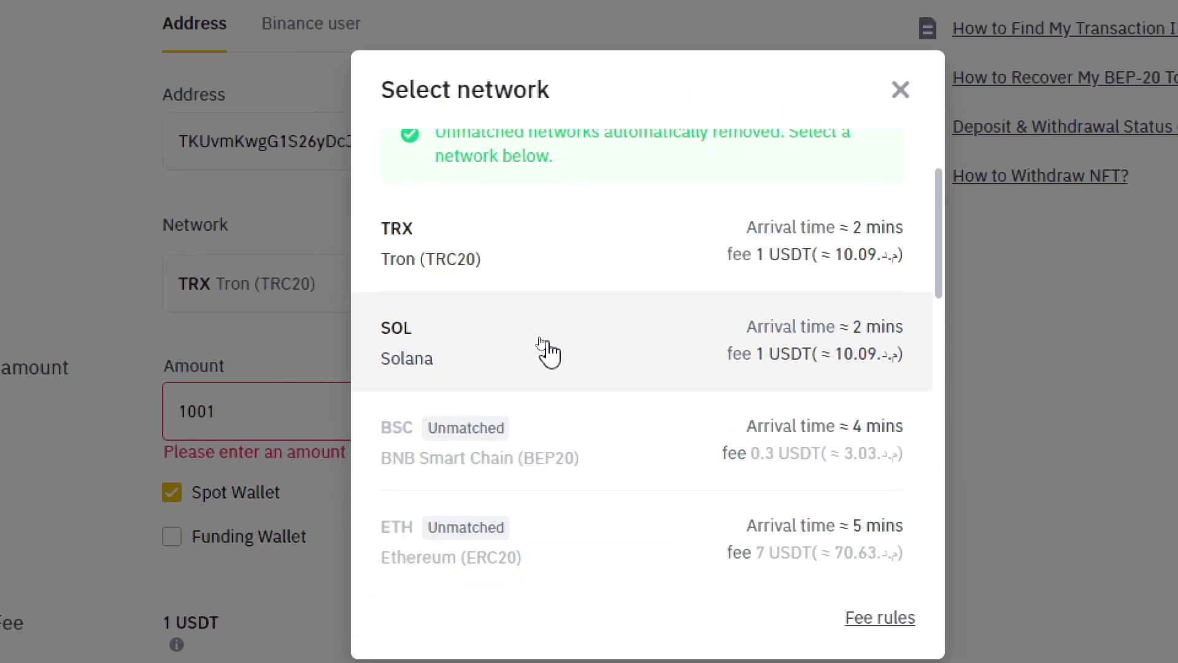
pyautogui.scroll(-2, 550, 349)
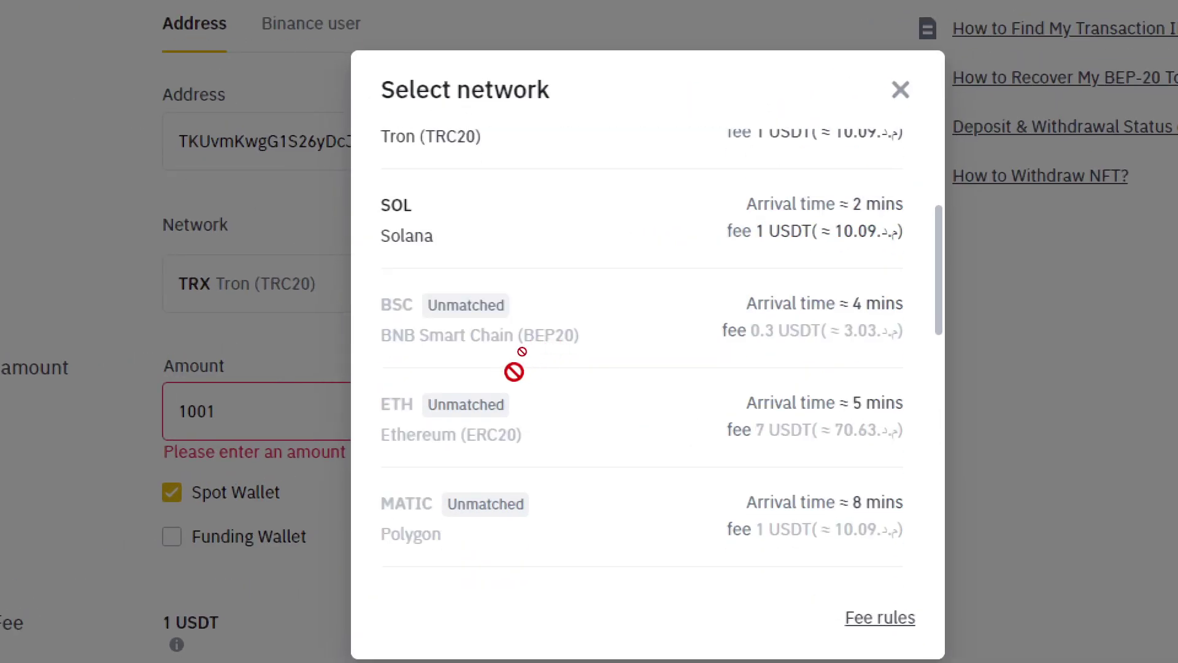
pyautogui.scroll(-2, 574, 362)
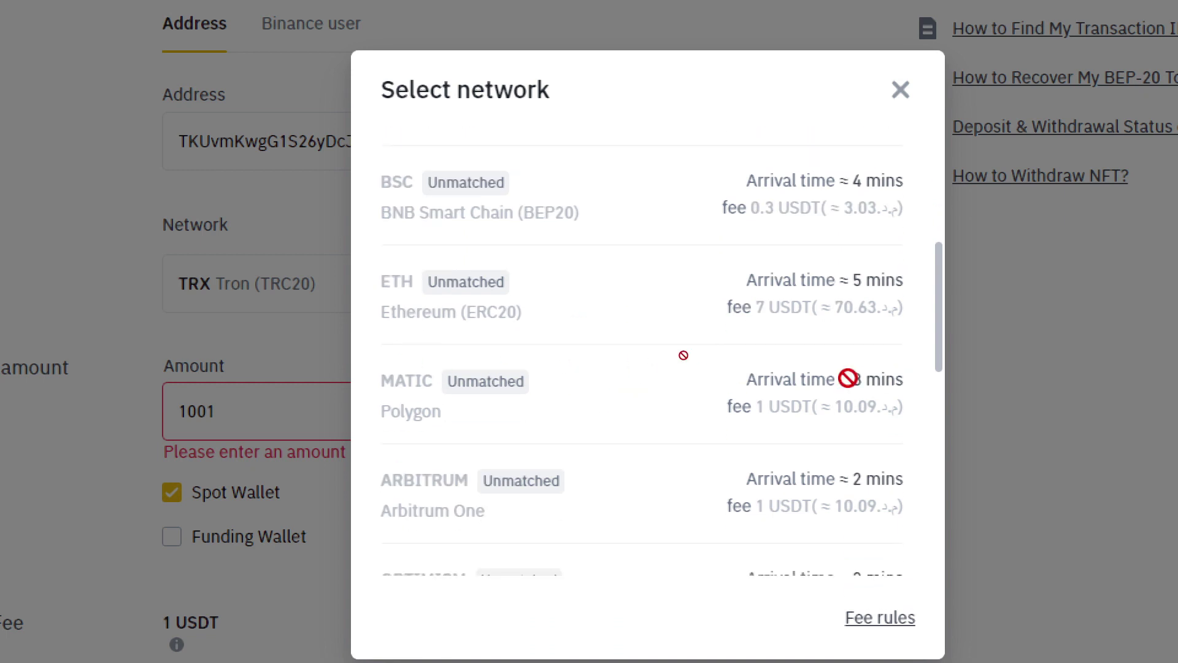
pyautogui.scroll(-6, 622, 360)
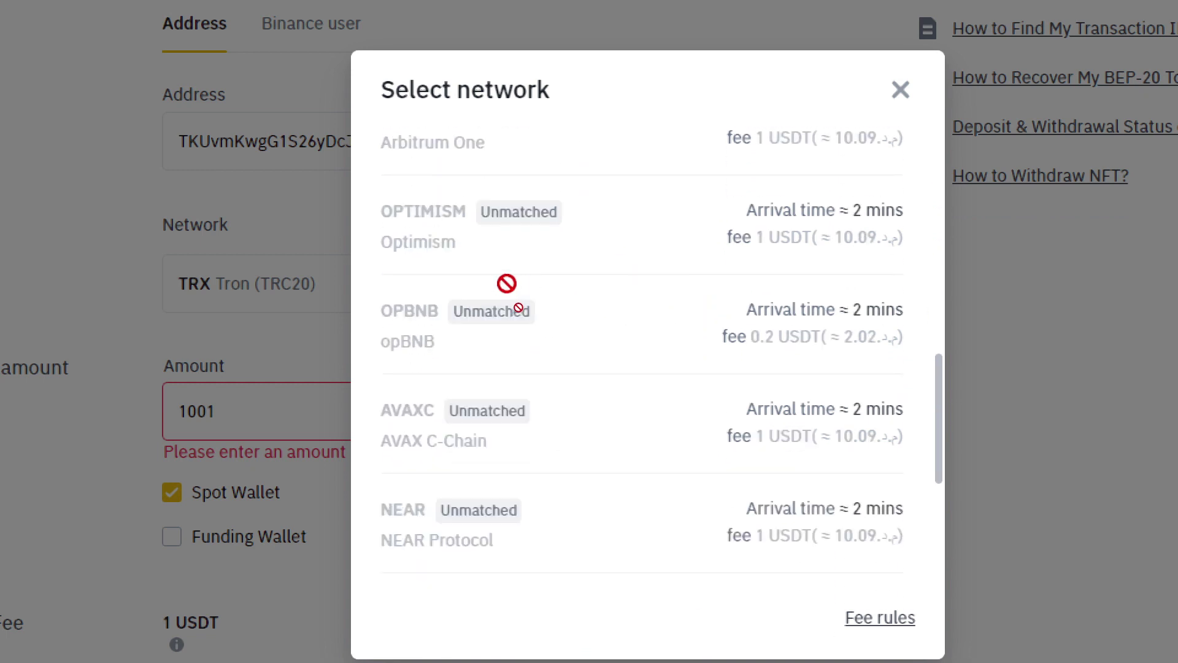
pyautogui.scroll(-2, 516, 311)
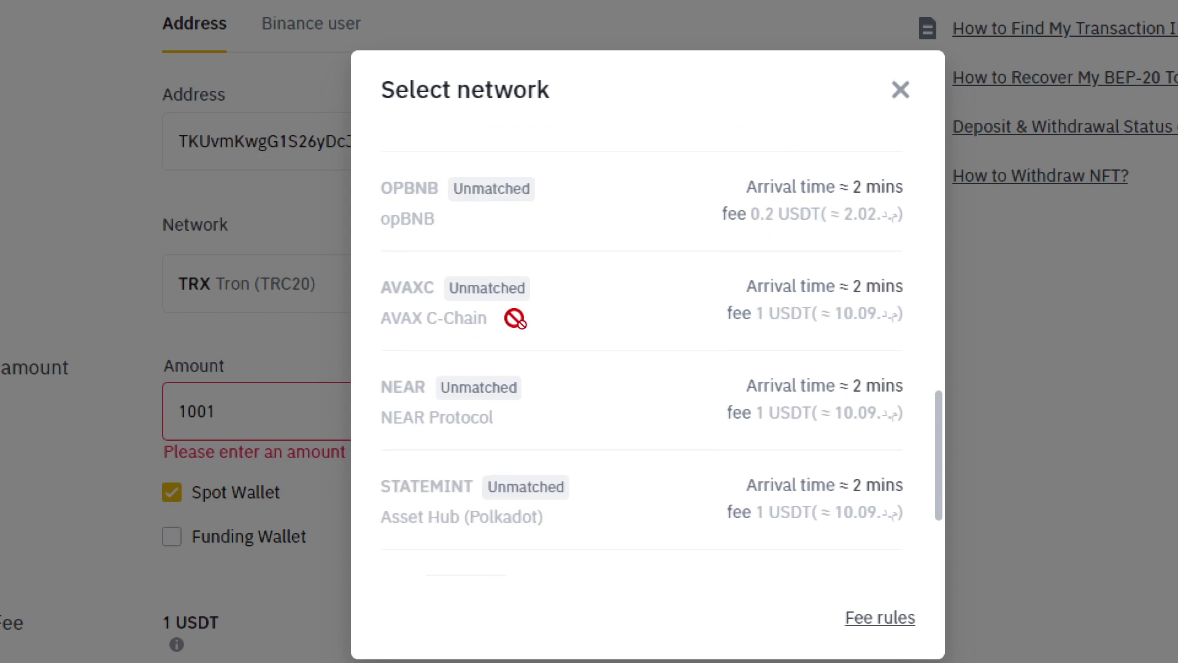
pyautogui.scroll(-3, 539, 342)
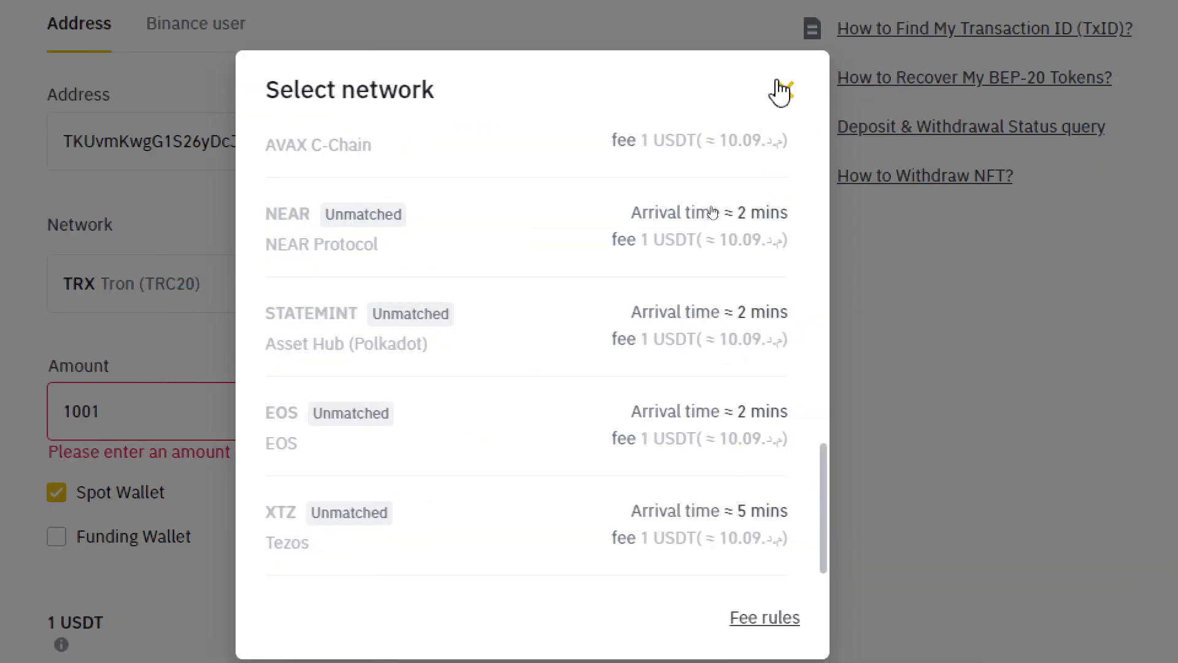
pyautogui.click(899, 92)
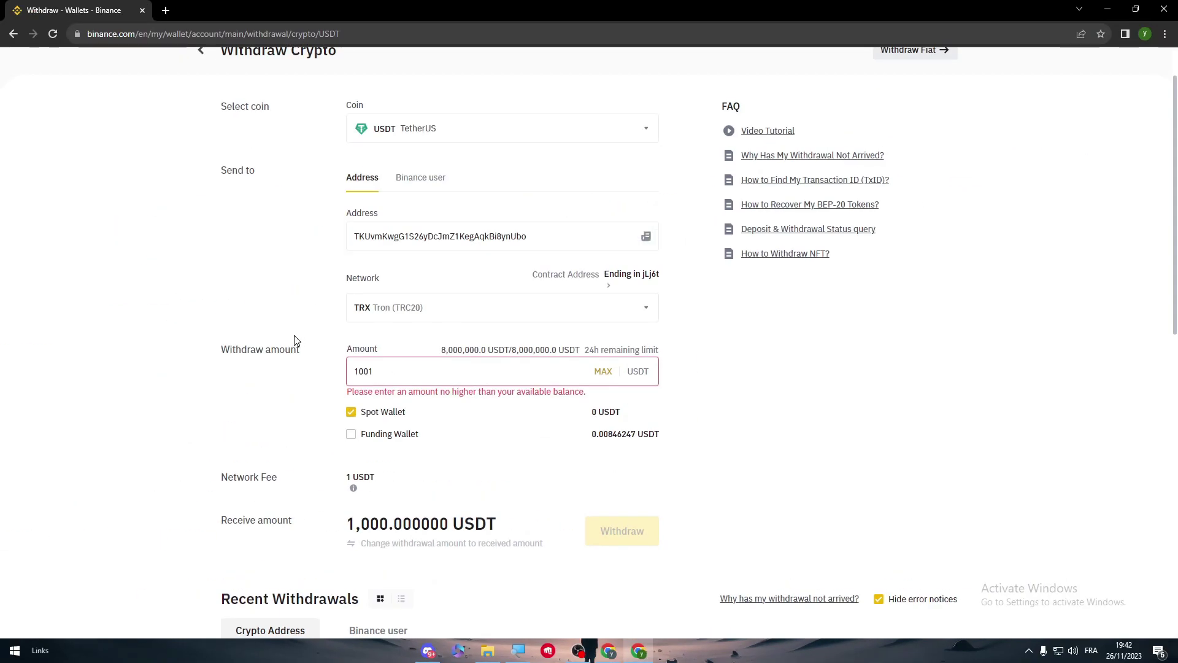
pyautogui.scroll(1, 274, 348)
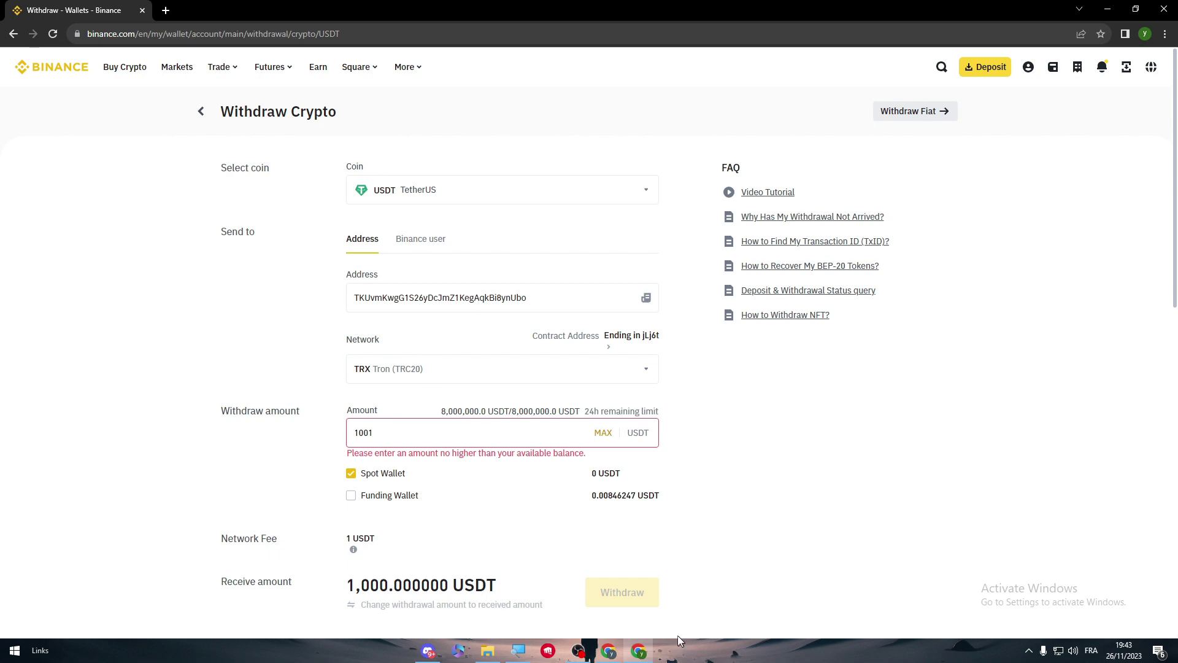
# Select Binance Pay in Quotex and submit the 100 USD deposit.
pyautogui.click(609, 651)
pyautogui.click(291, 225)
pyautogui.click(407, 377)
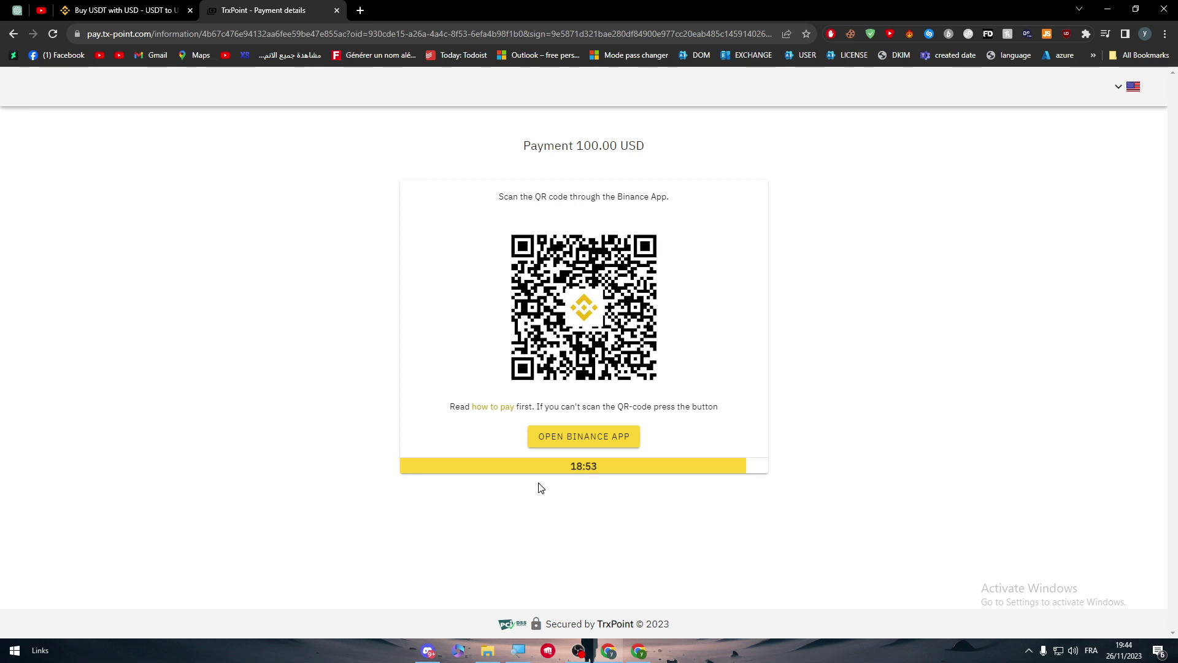
pyautogui.click(141, 9)
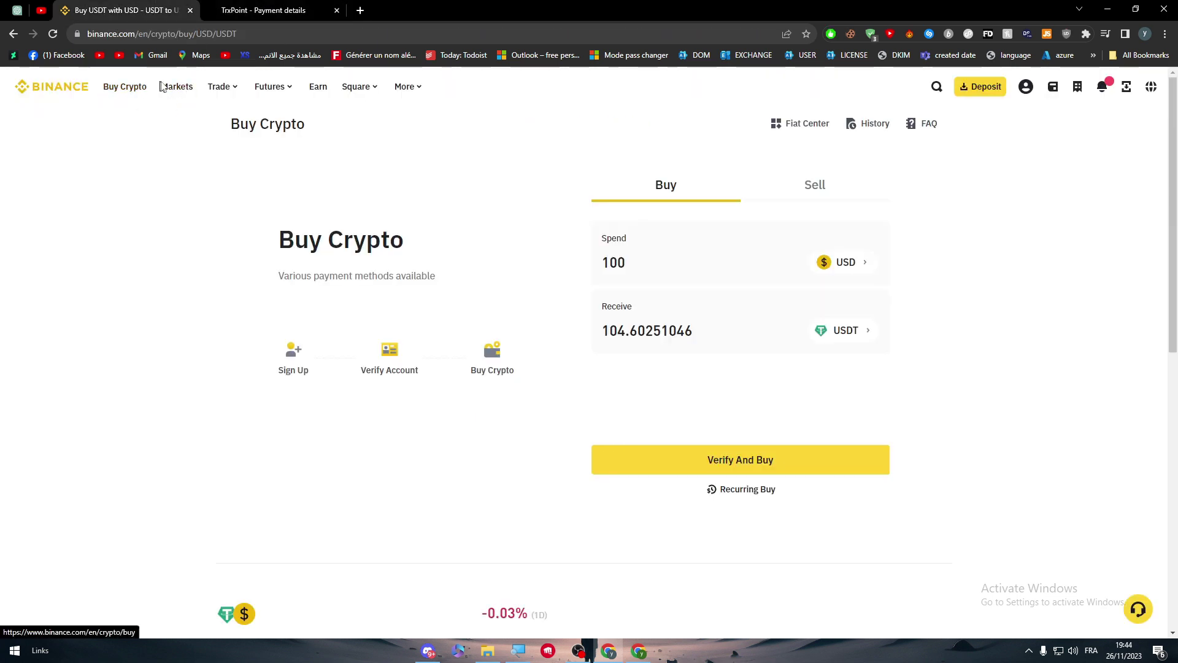
pyautogui.moveTo(219, 90)
pyautogui.click(197, 264)
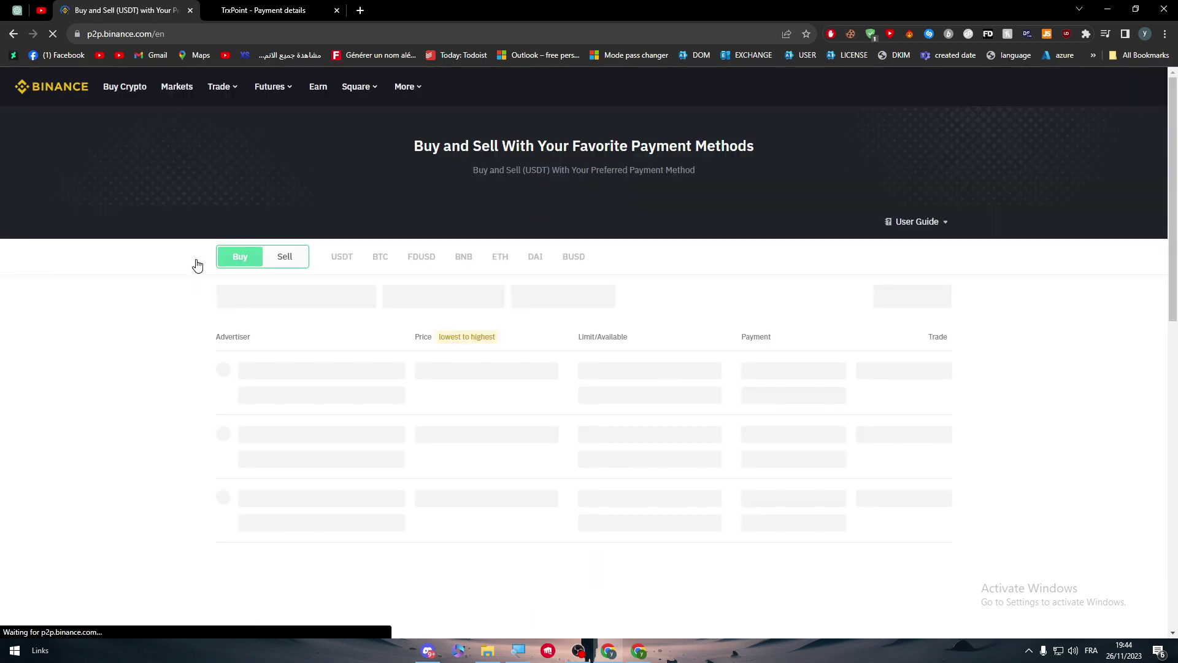
pyautogui.scroll(-2, 463, 403)
pyautogui.click(446, 175)
pyautogui.scroll(-4, 457, 295)
pyautogui.scroll(-8, 463, 304)
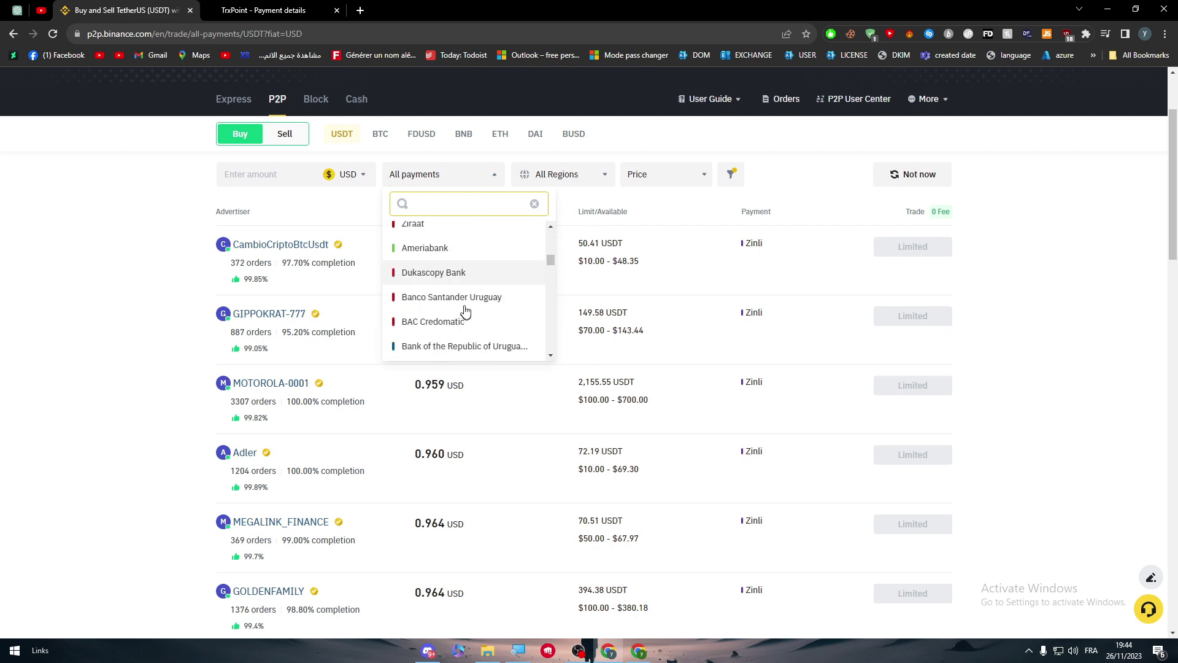
pyautogui.click(42, 383)
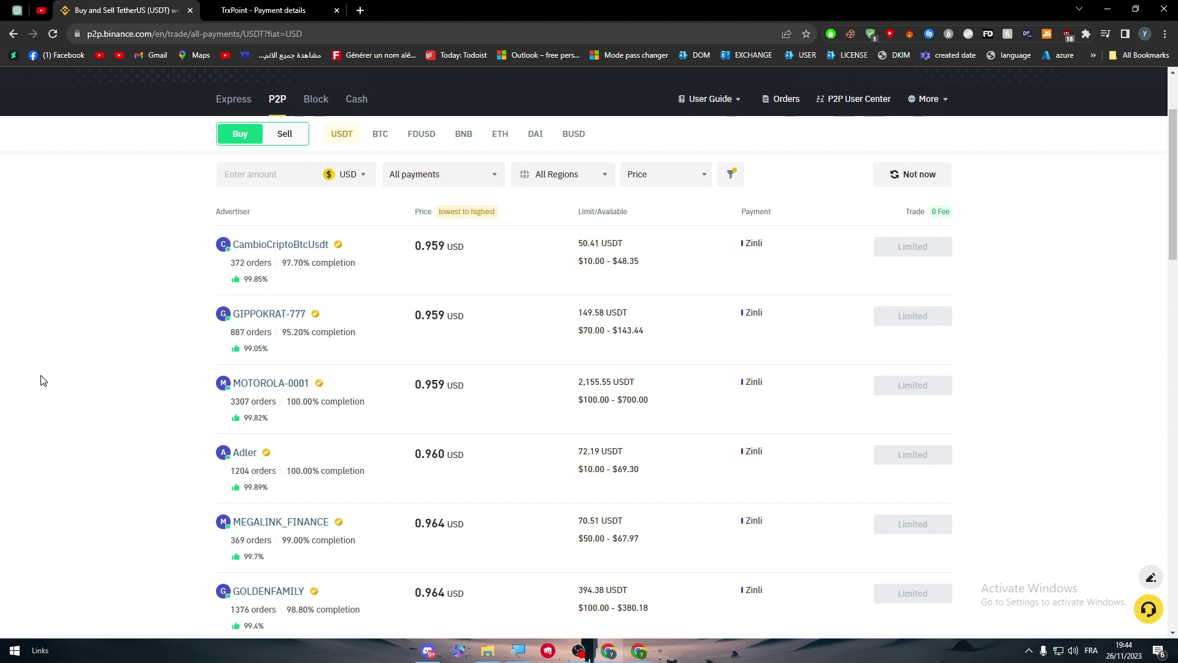
pyautogui.click(236, 9)
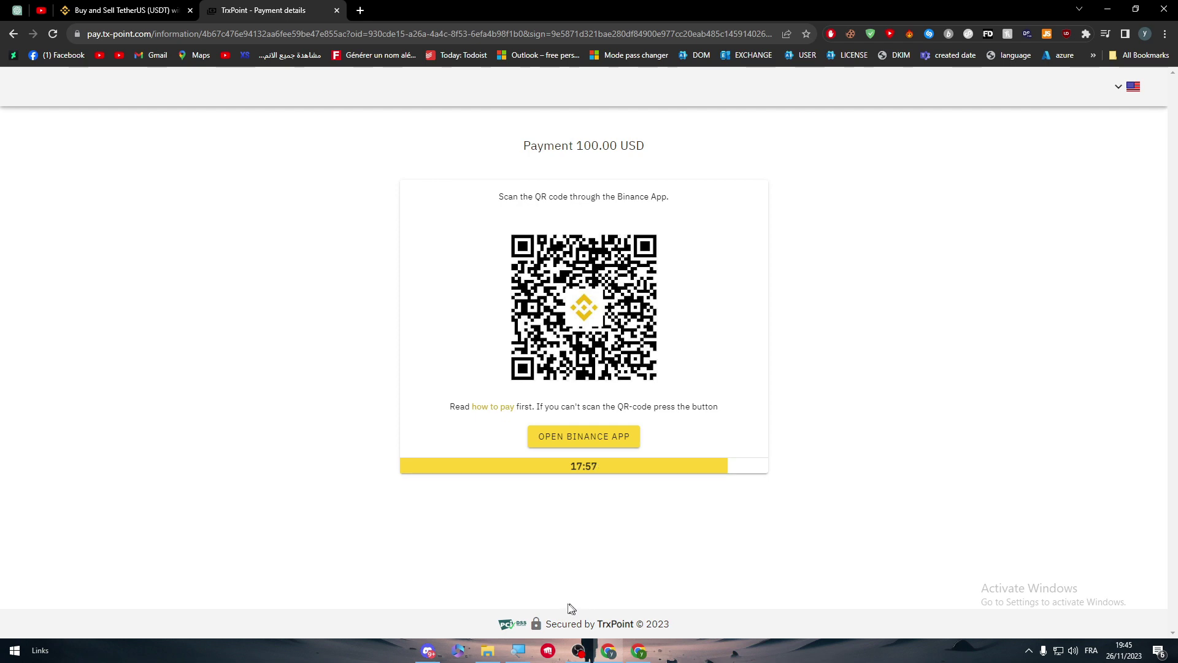
# Select the pasted address in Binance's withdrawal form to check it.
pyautogui.hotkey('ctrl', 'shift', 'Tab')
pyautogui.click(639, 649)
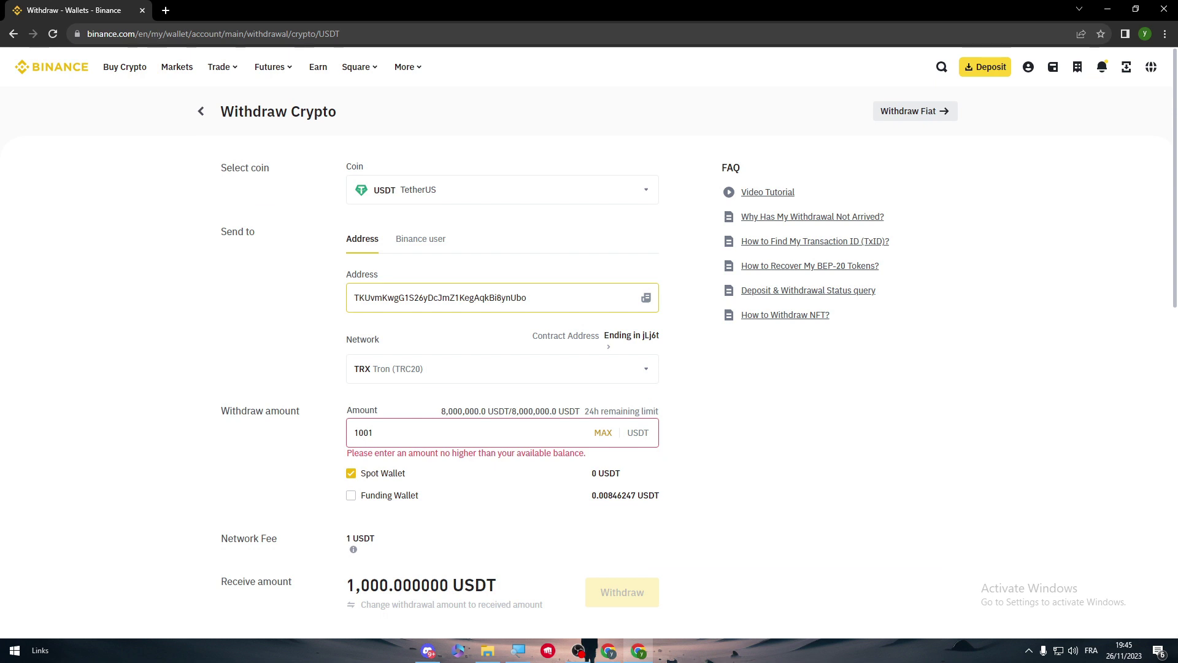
pyautogui.moveTo(355, 298); pyautogui.dragTo(452, 298)
pyautogui.click(449, 297)
pyautogui.doubleClick(491, 298)
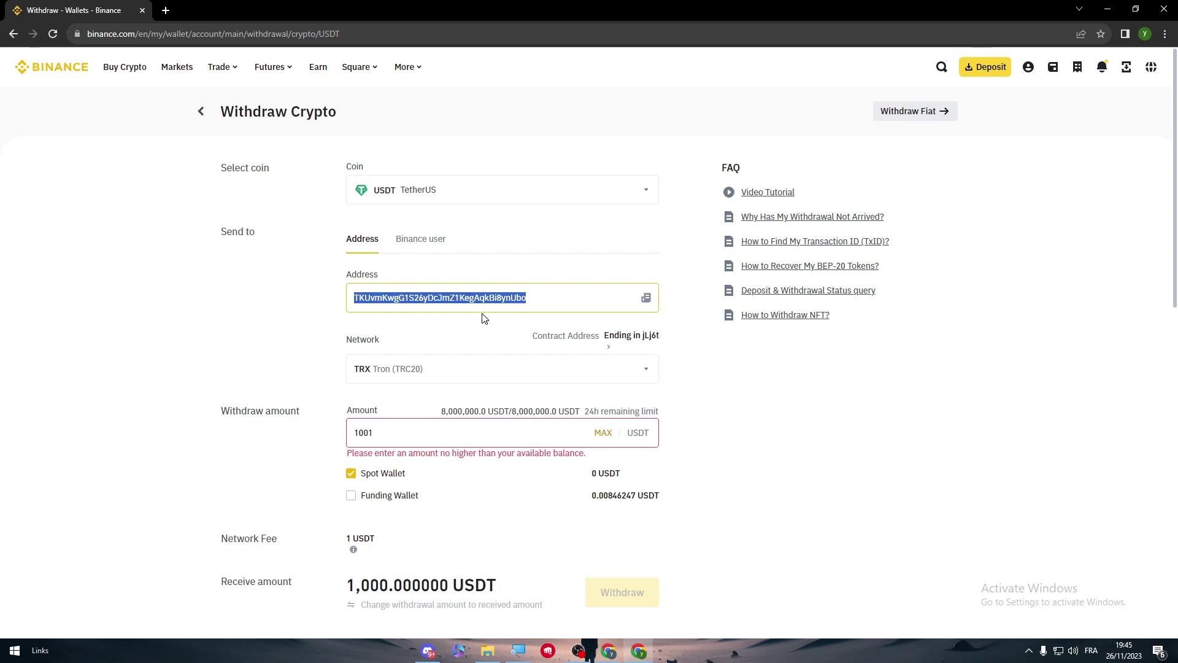
pyautogui.click(937, 548)
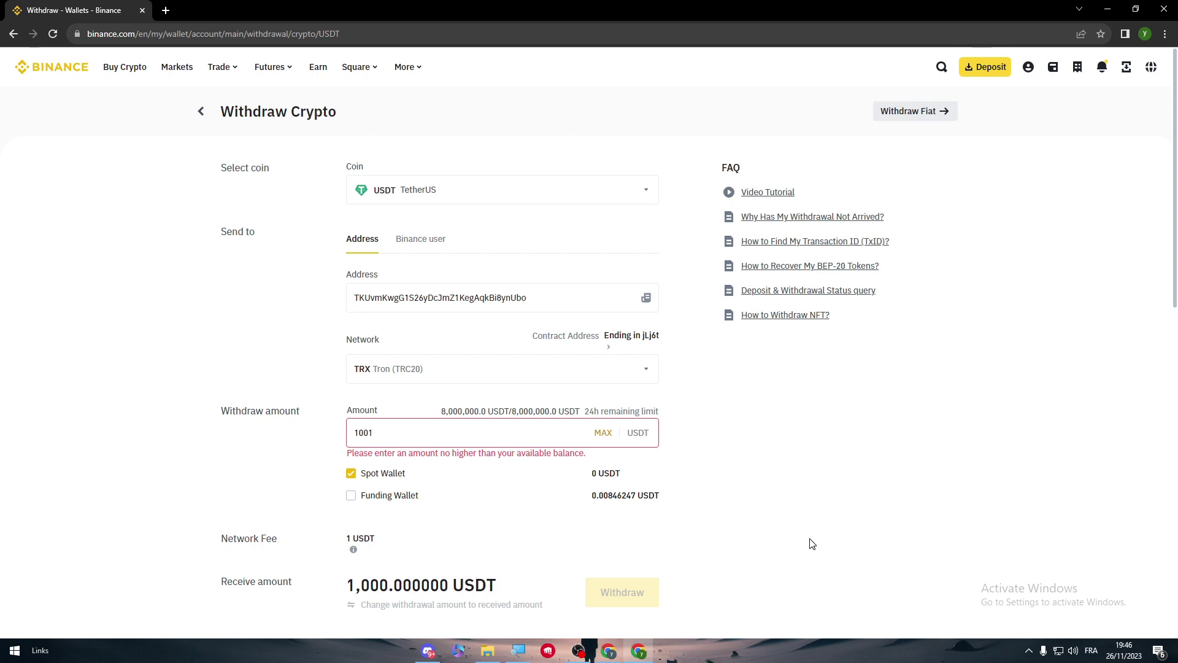
# Leave the TrxPoint payment page and return to Quotex's Binance Pay deposit form showing 100 USD.
pyautogui.click(600, 649)
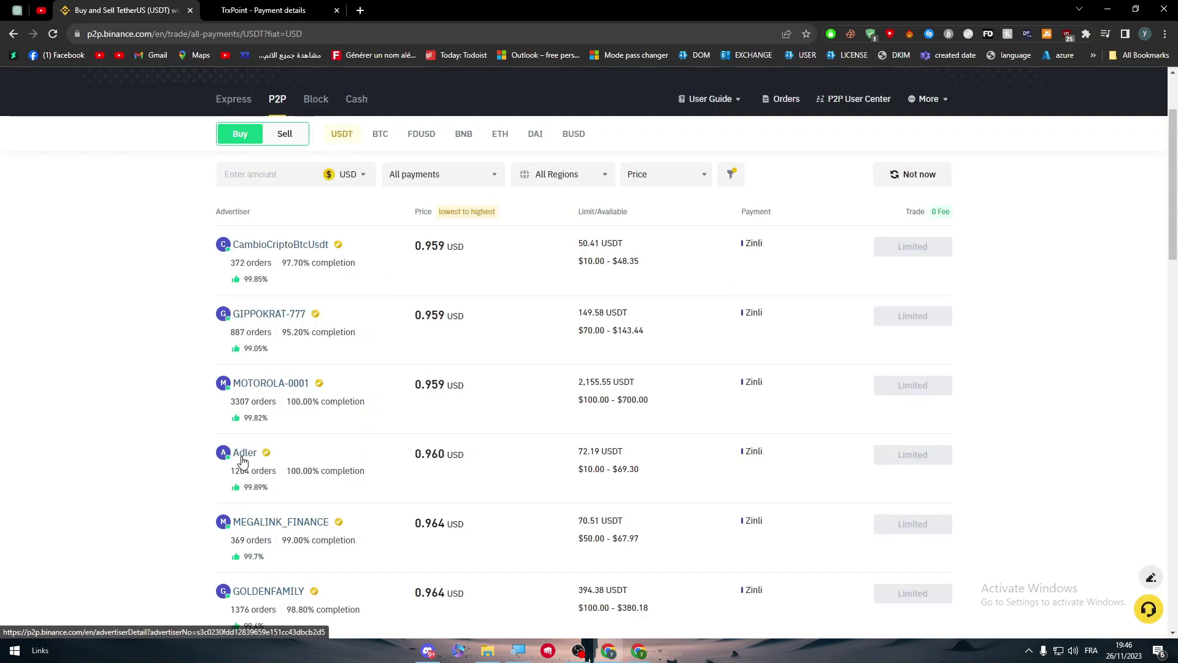
pyautogui.click(268, 6)
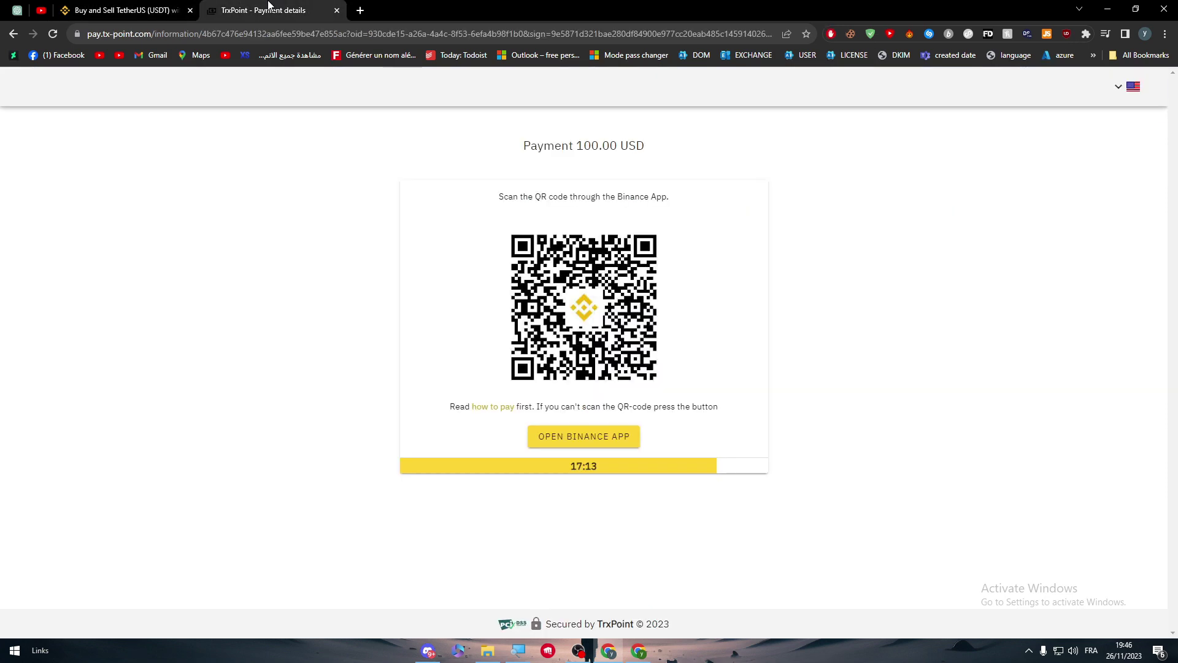
pyautogui.click(14, 34)
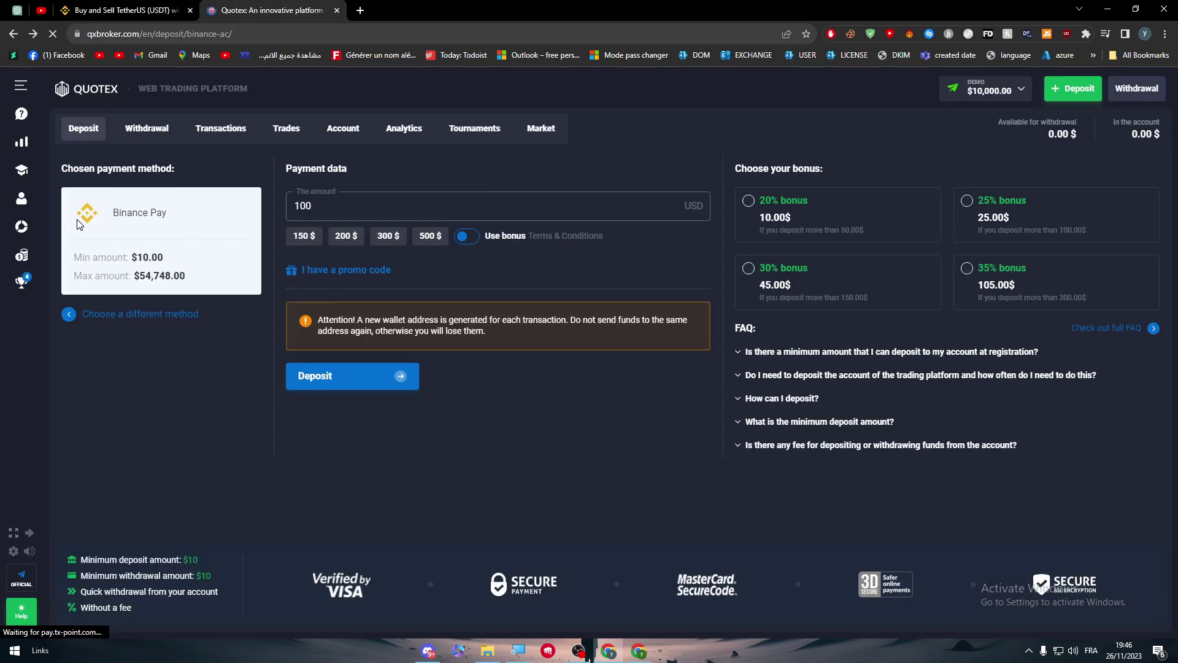